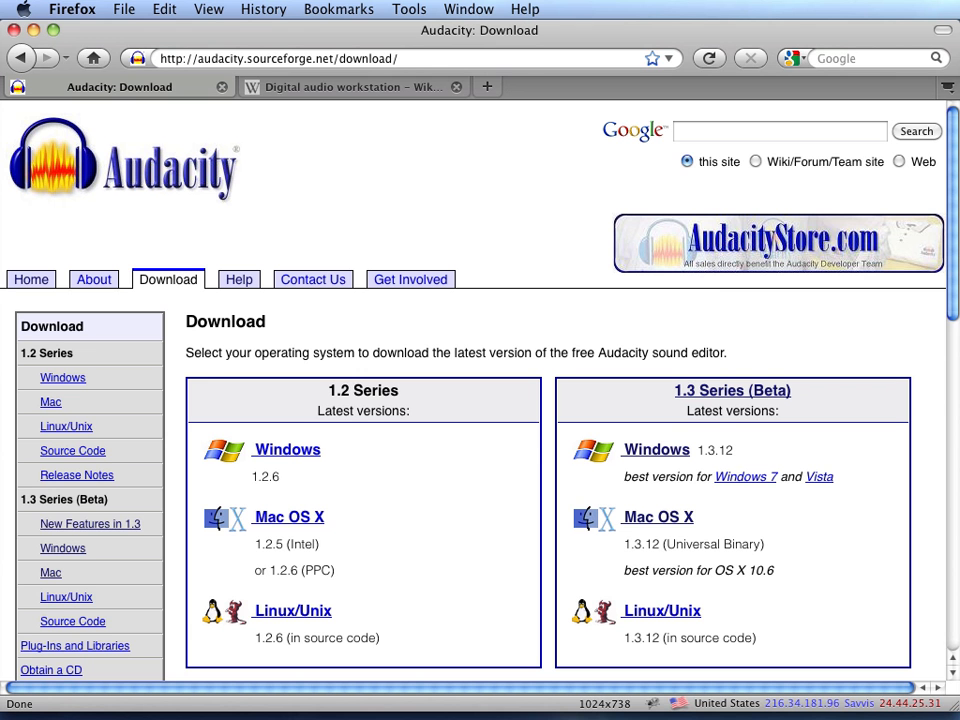
Step: Highlight the site address audacity.sourceforge.net, and go to the recommended download of the 1.3 Beta for Windows
left_click(335, 58)
left_click_drag(335, 58, 198, 58)
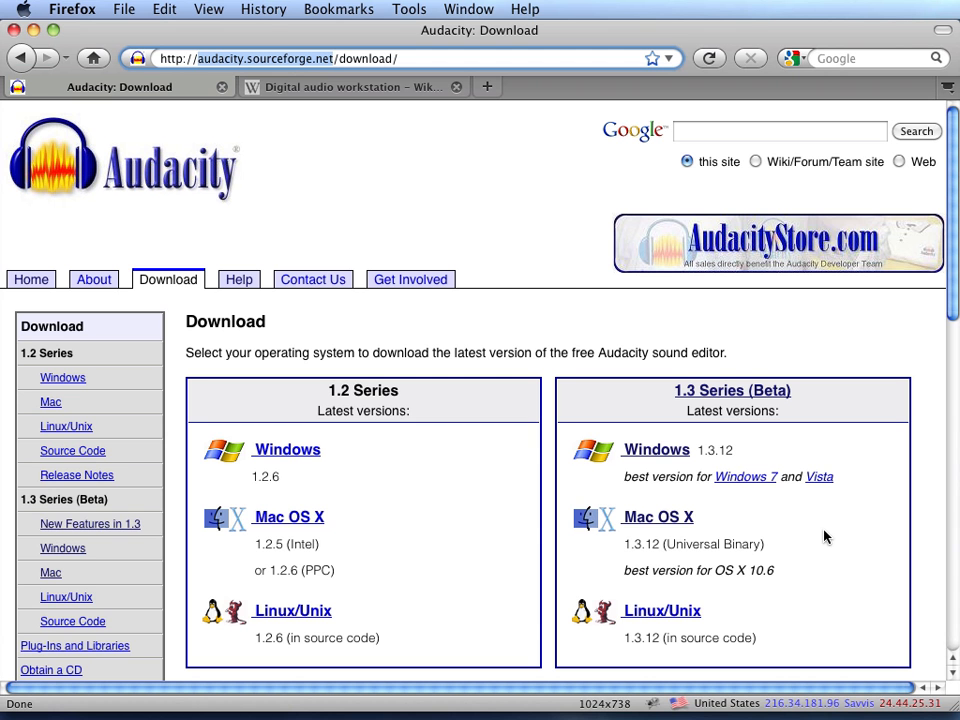
left_click(659, 459)
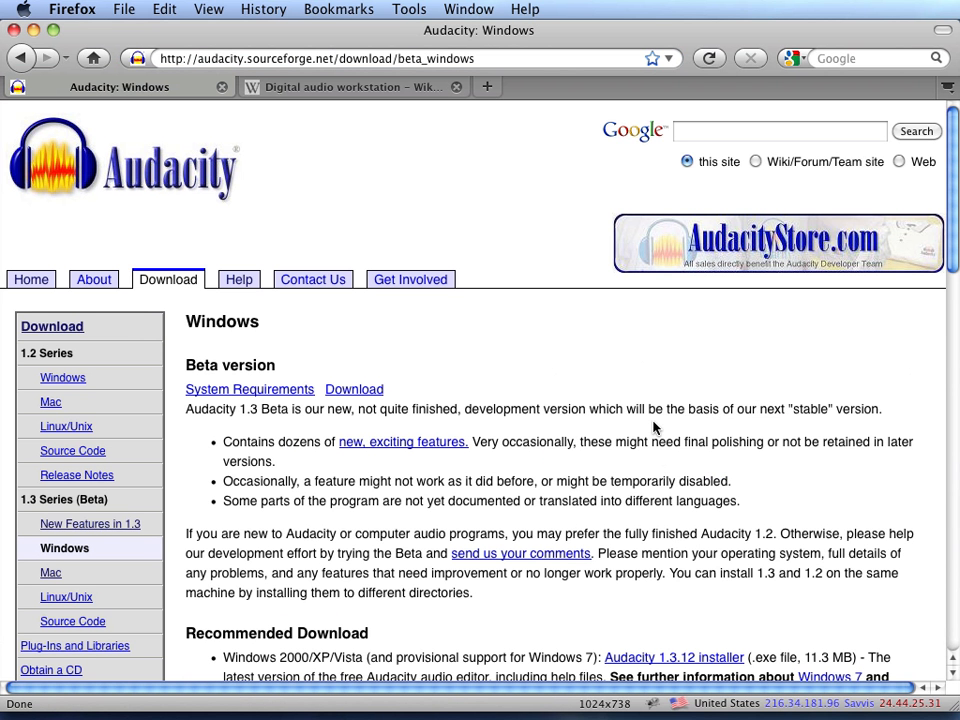
left_click(356, 391)
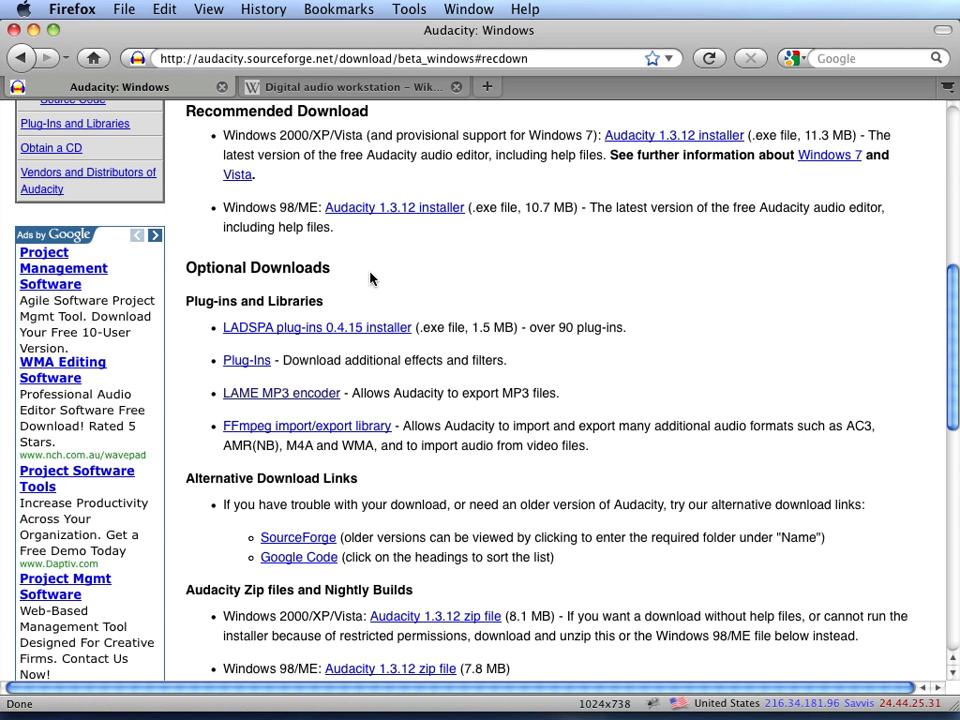
Step: Try to save the Audacity 1.3.12 installer for Windows 2000/XP/Vista into the Desktop folder inside the desktop location
right_click(676, 139)
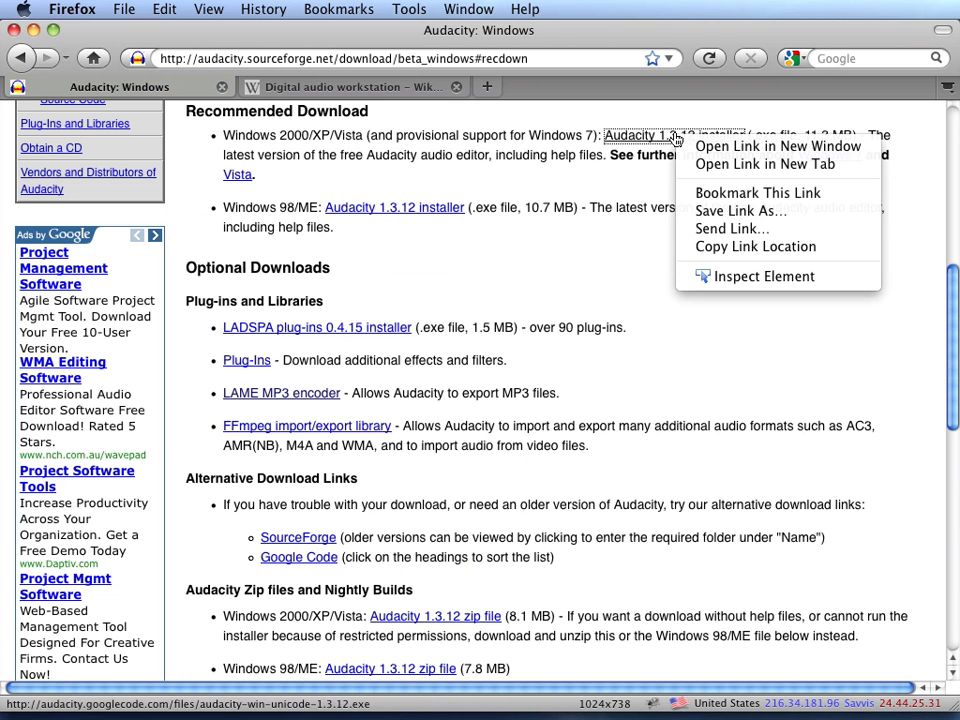
left_click(699, 211)
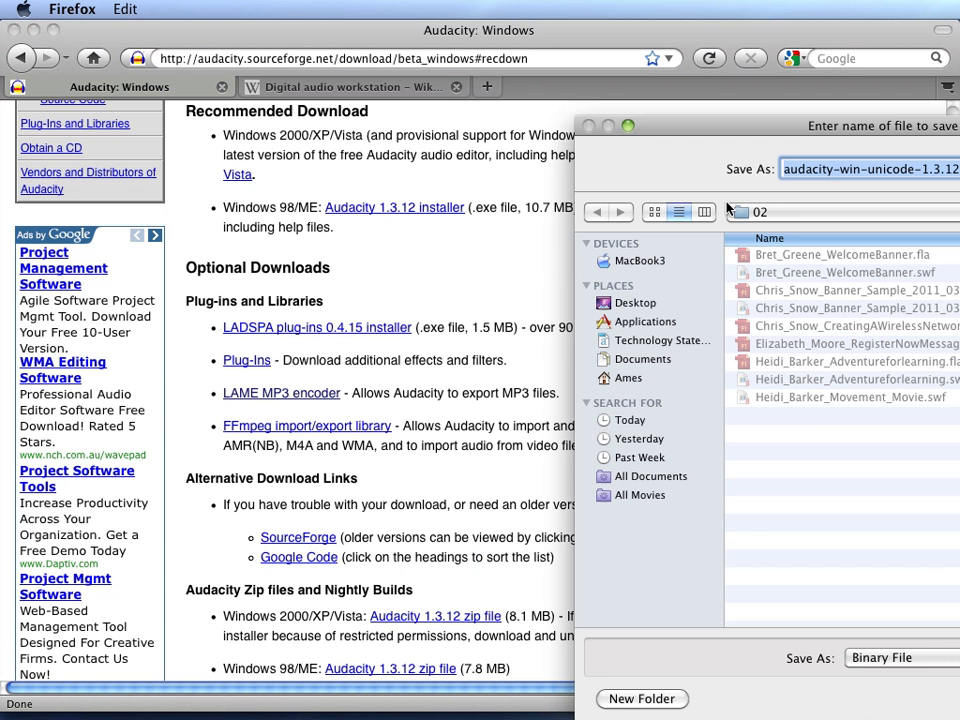
left_click(643, 303)
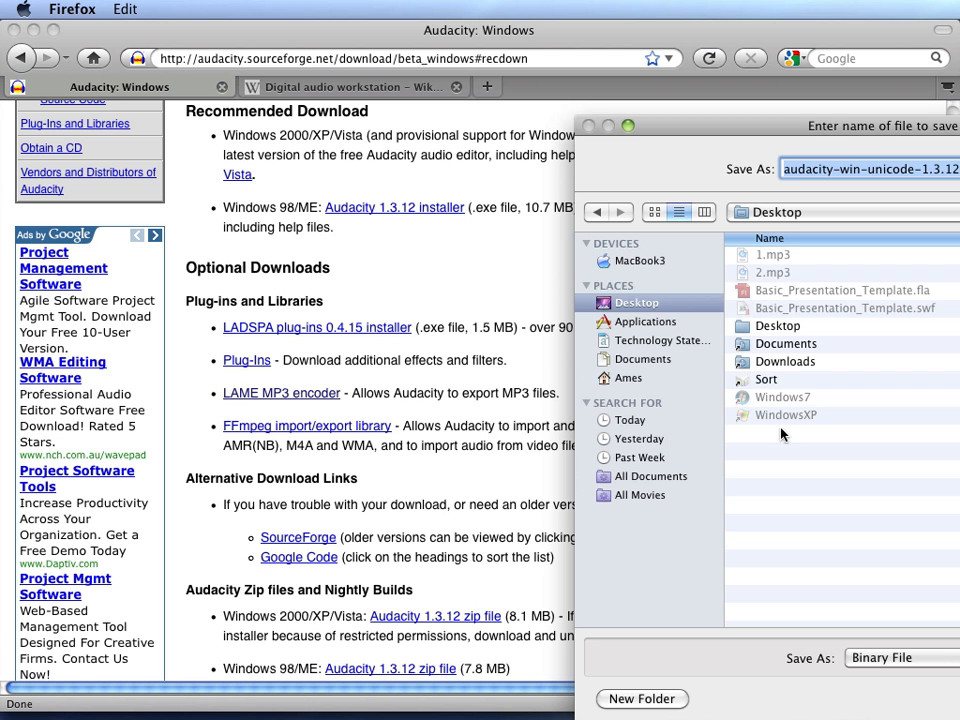
double_click(770, 326)
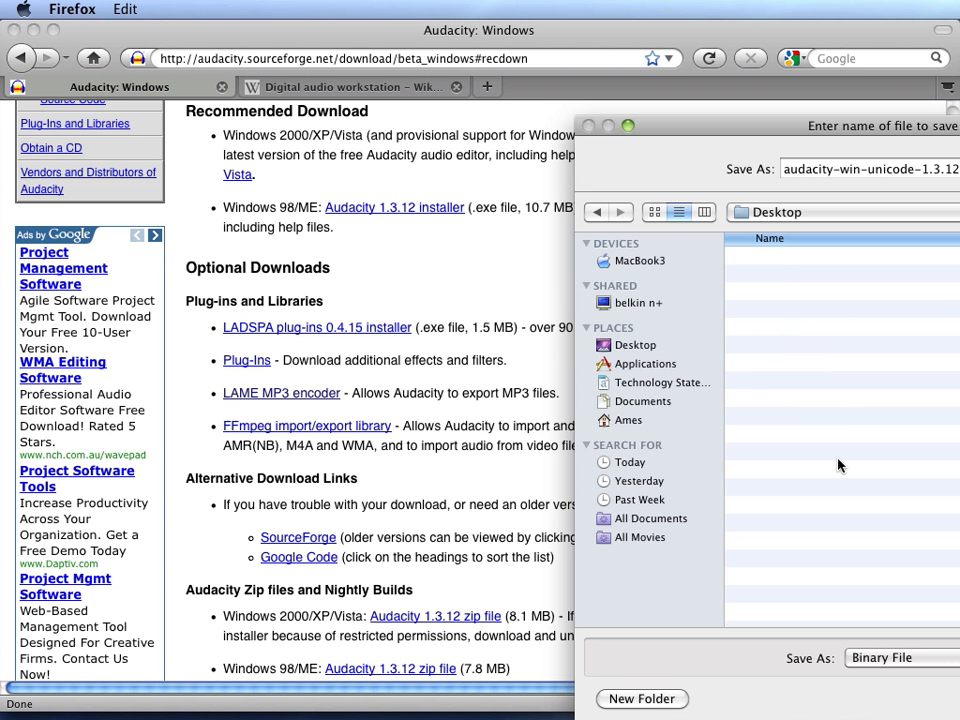
key("Escape")
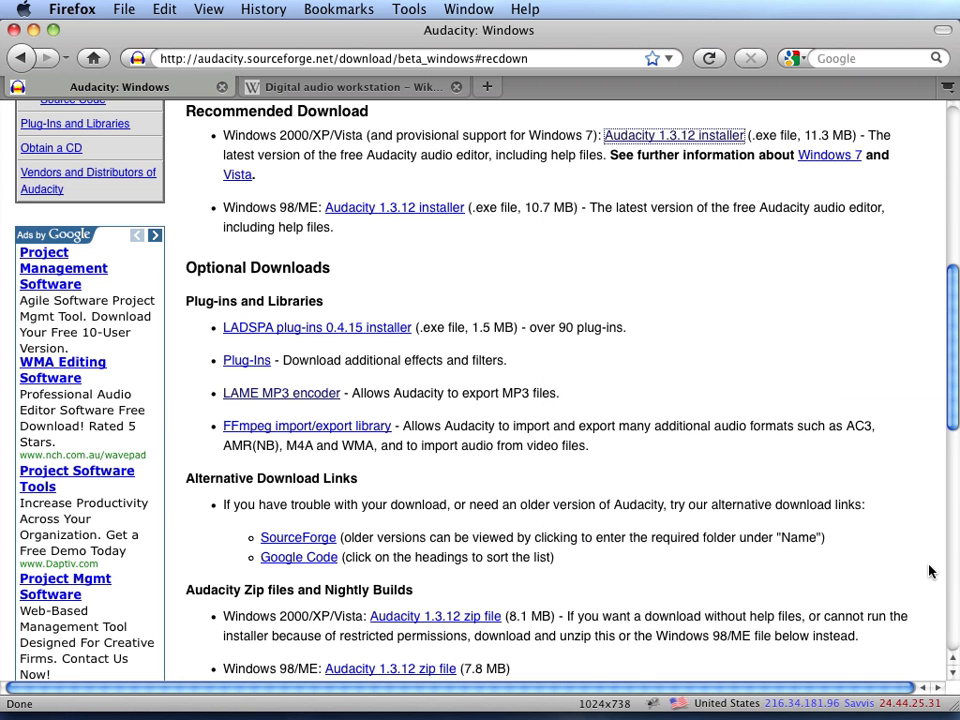
Step: Return to the download overview and go to the recommended download of the 1.3 Beta for Mac OS X
scroll(722, 343, "up", 10)
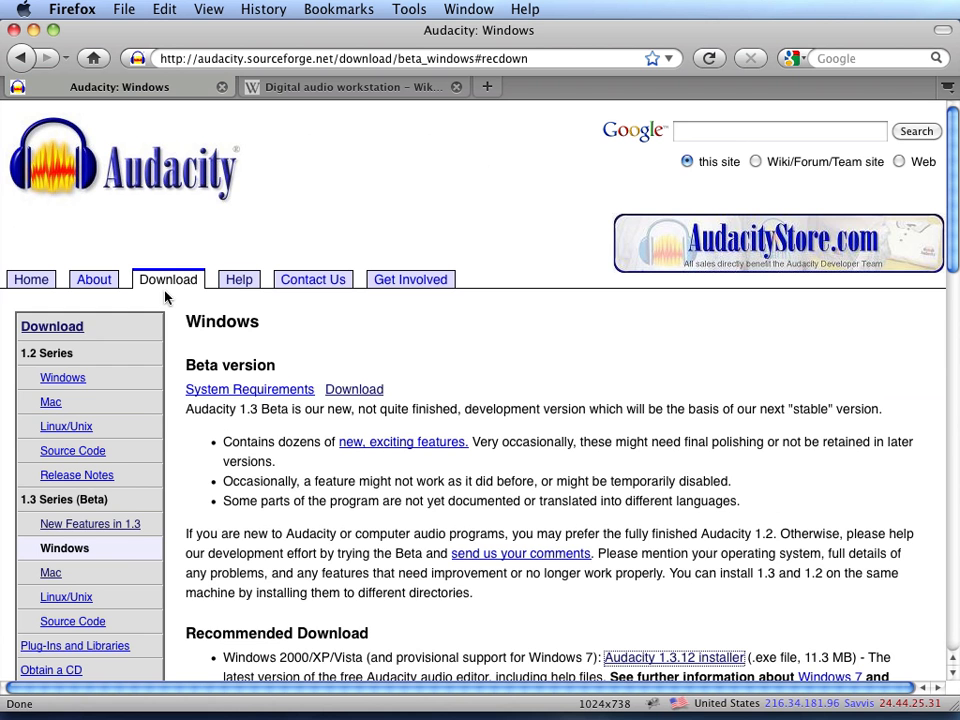
left_click(66, 326)
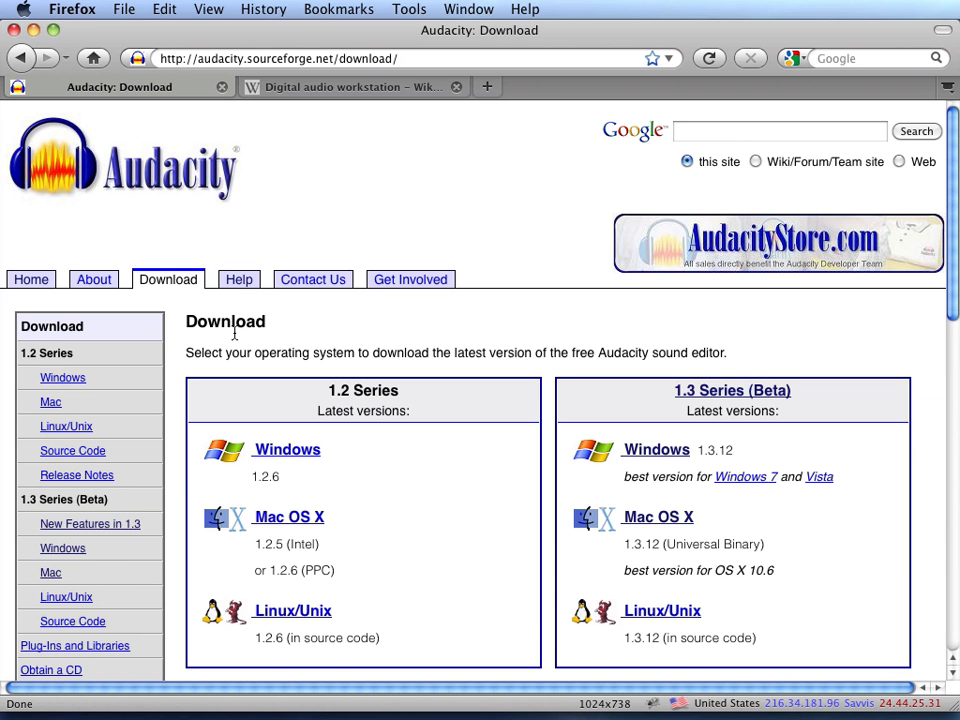
left_click(650, 518)
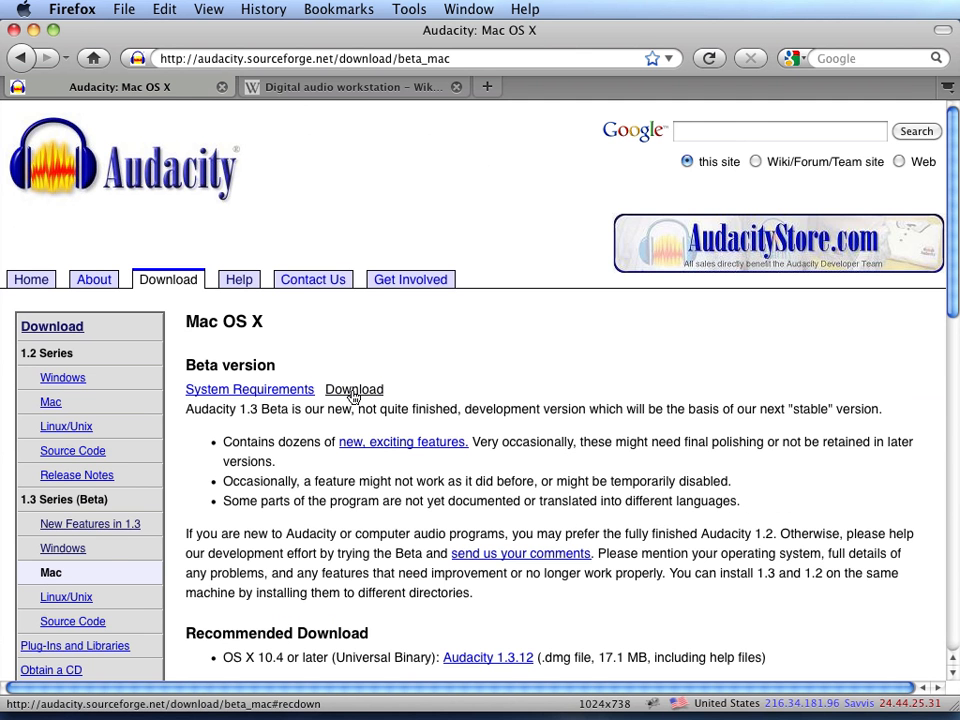
left_click(353, 393)
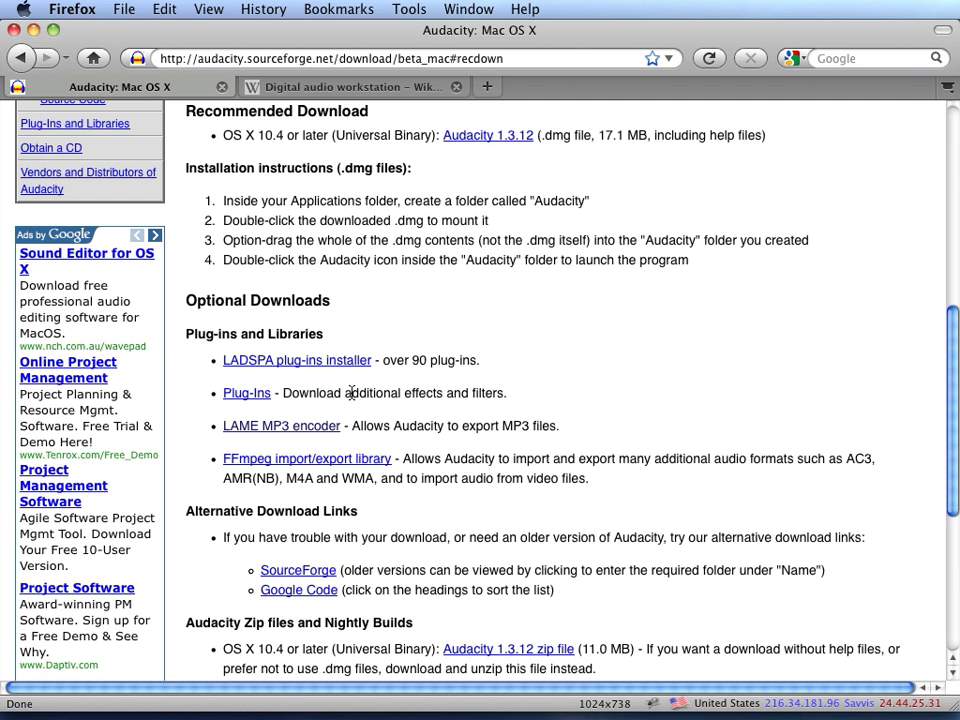
Step: Try to save the Audacity 1.3.12 Mac disk image into the Desktop folder inside the desktop location
right_click(498, 144)
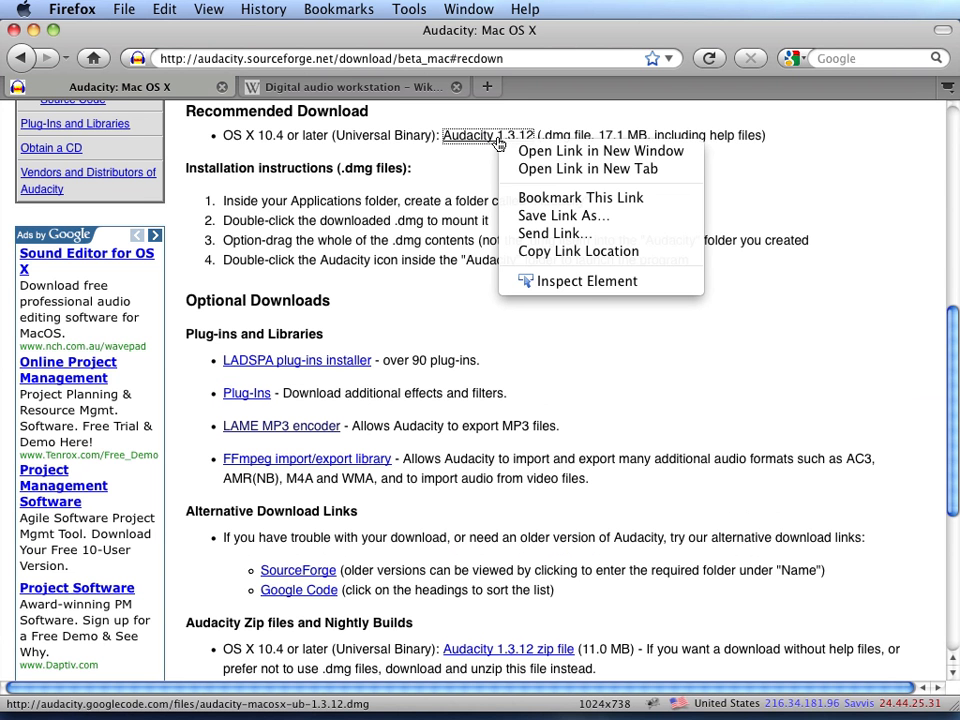
left_click(524, 216)
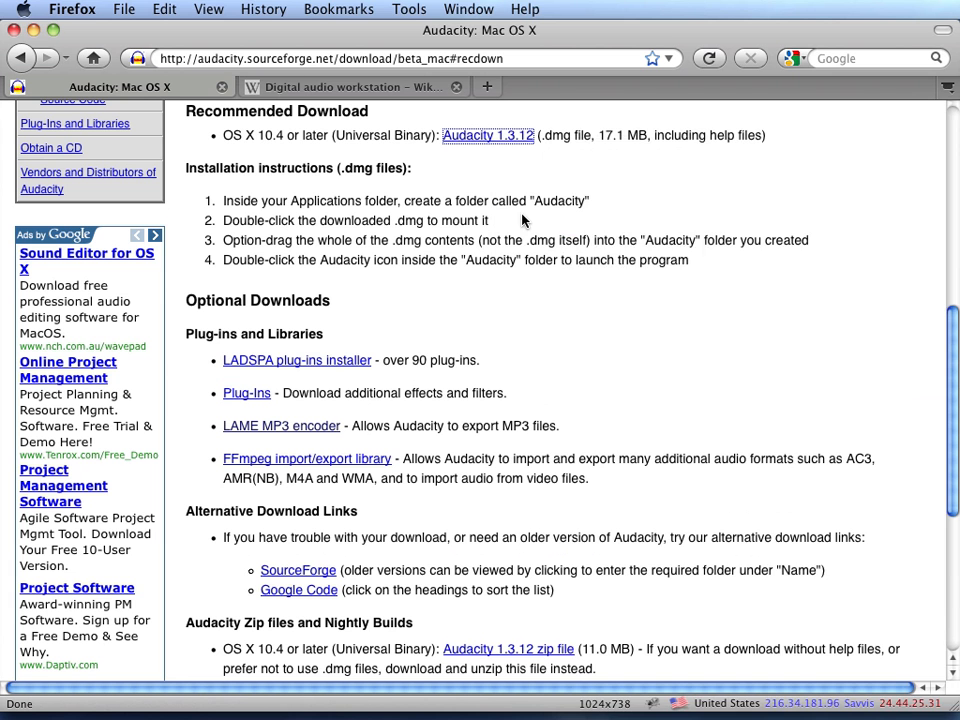
left_click(636, 344)
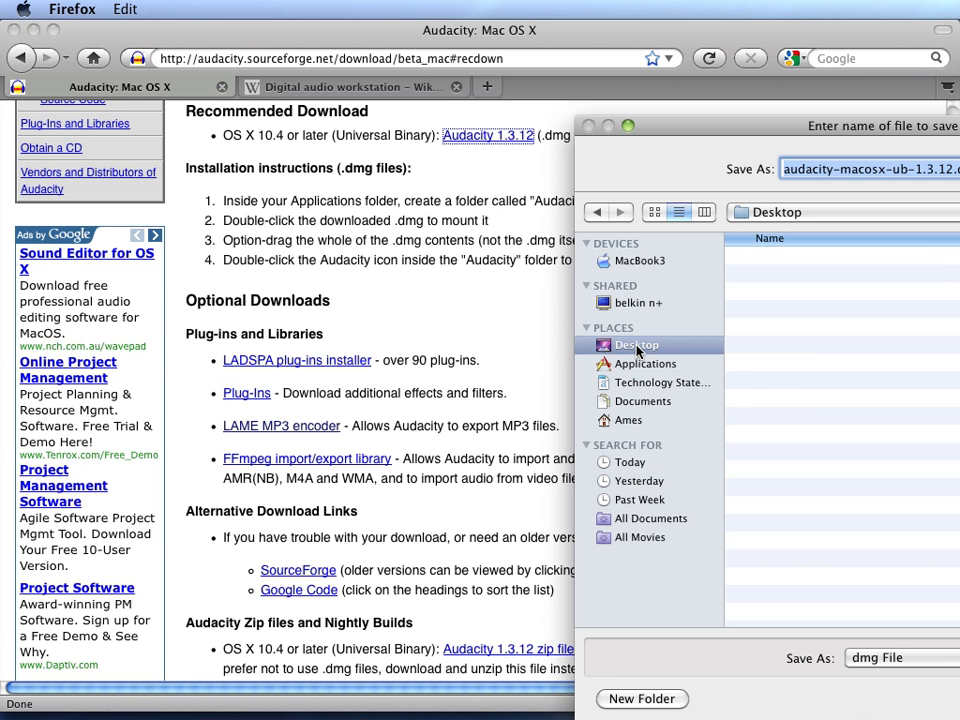
double_click(770, 326)
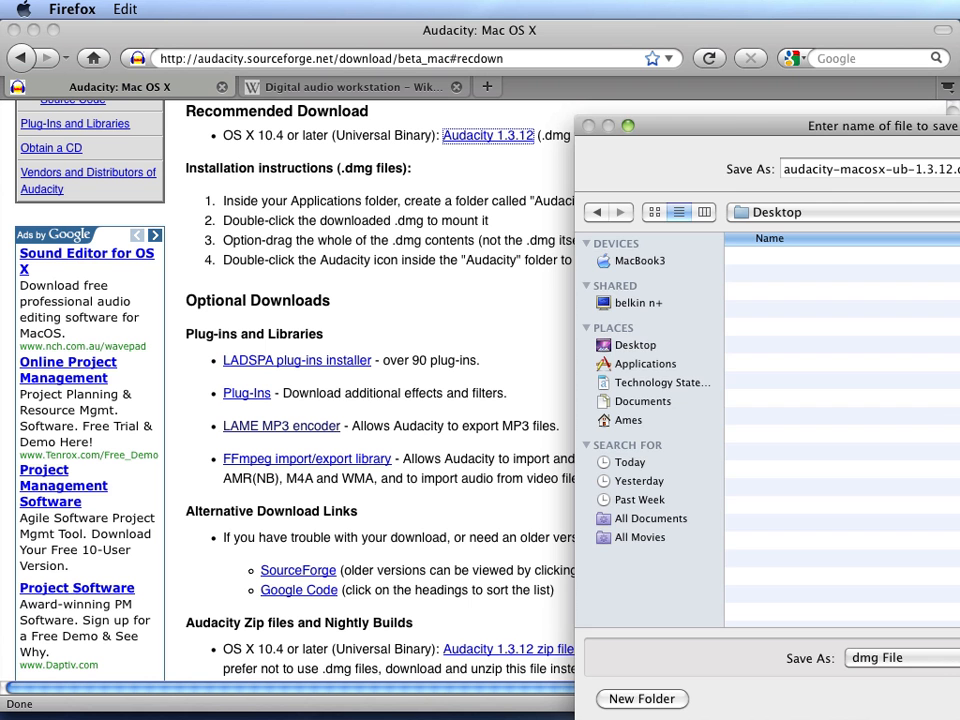
key("Escape")
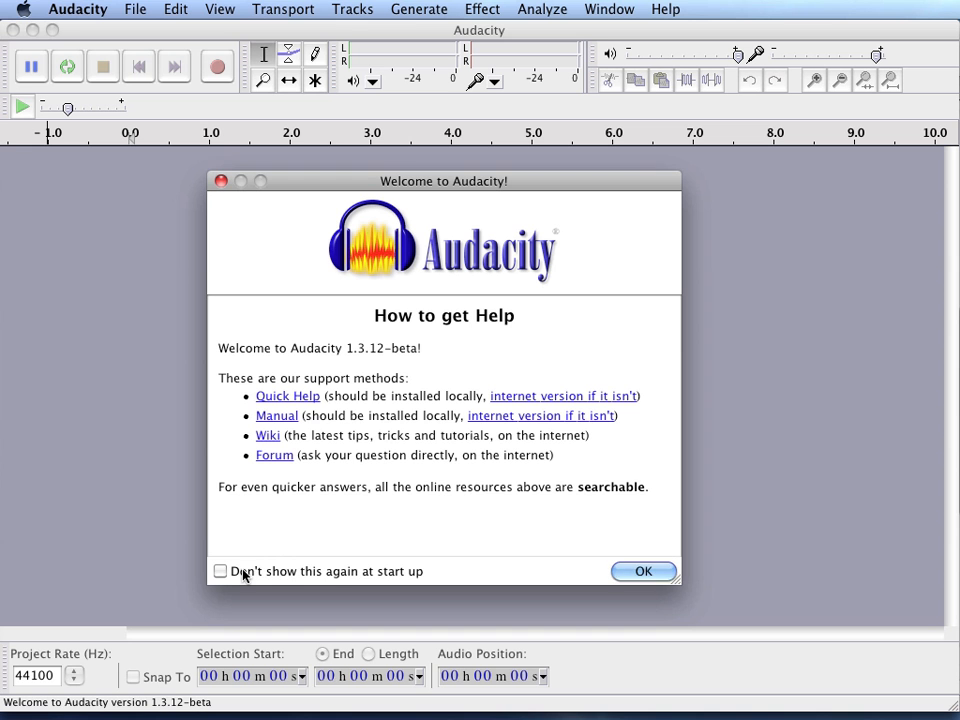
Step: In Audacity, dismiss the welcome window and open the preferences with the device settings
left_click(643, 570)
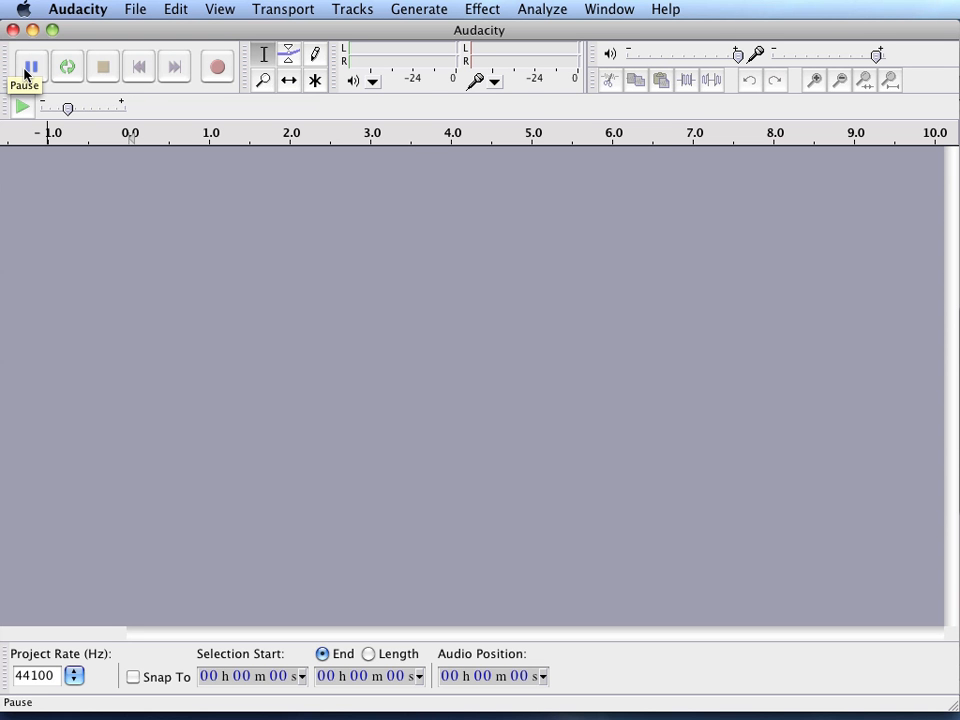
left_click(81, 12)
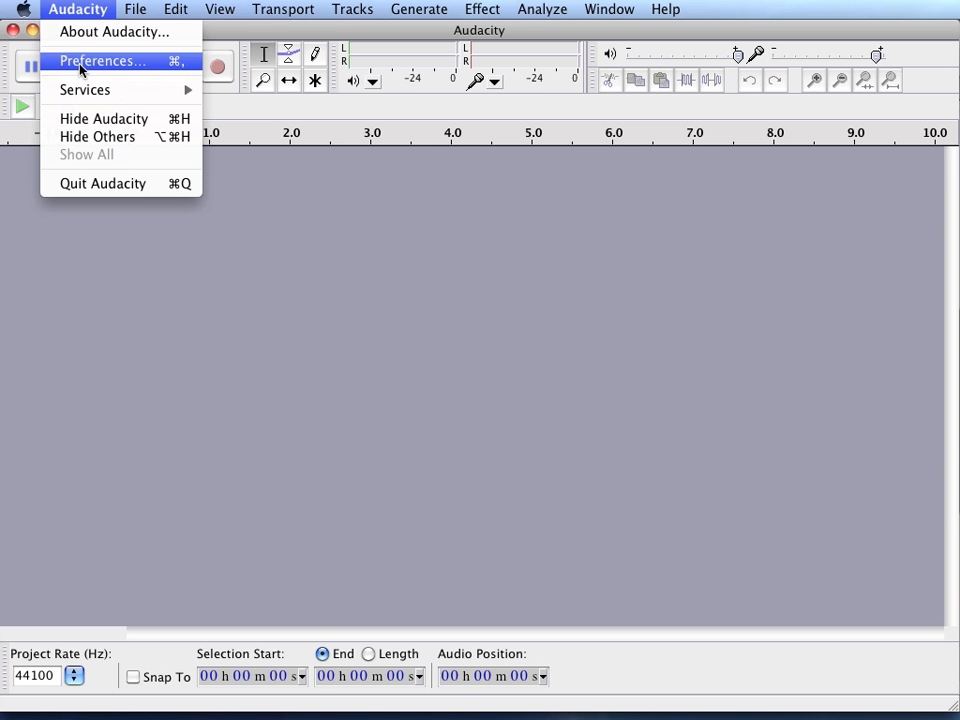
mouse_move(131, 11)
mouse_move(81, 12)
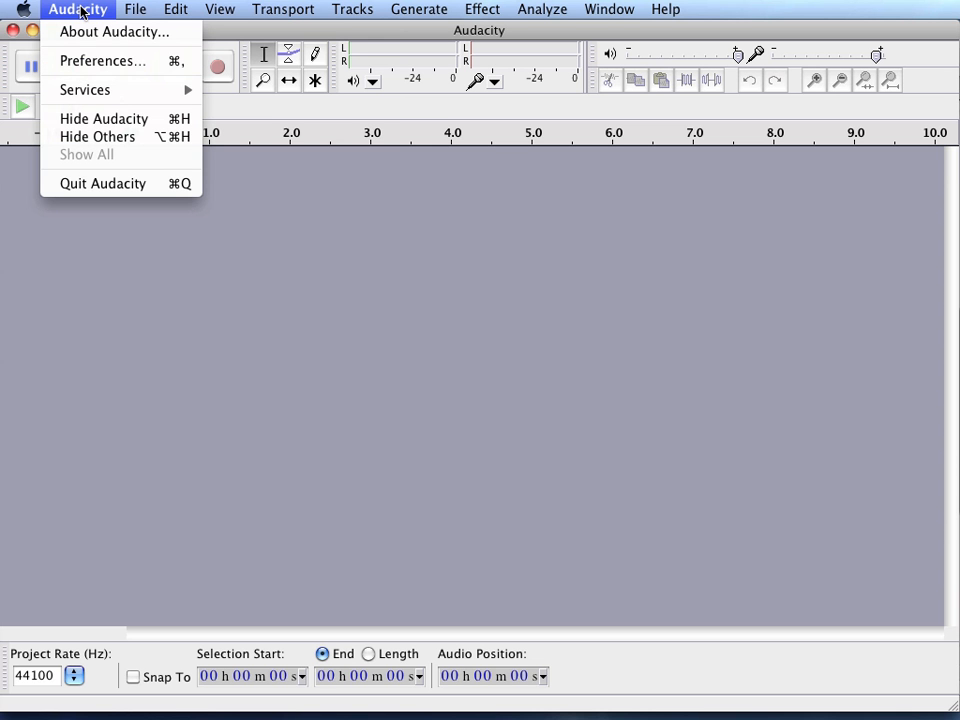
left_click(87, 63)
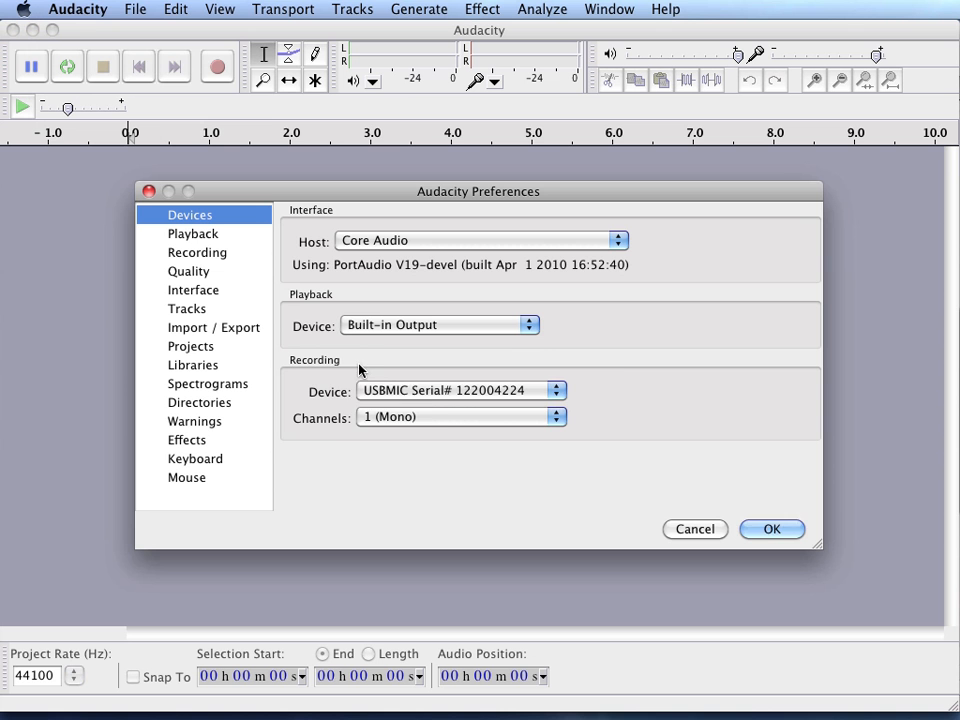
Step: Set the recording device to Built-in Input with 2 (Stereo) channels
left_click(403, 389)
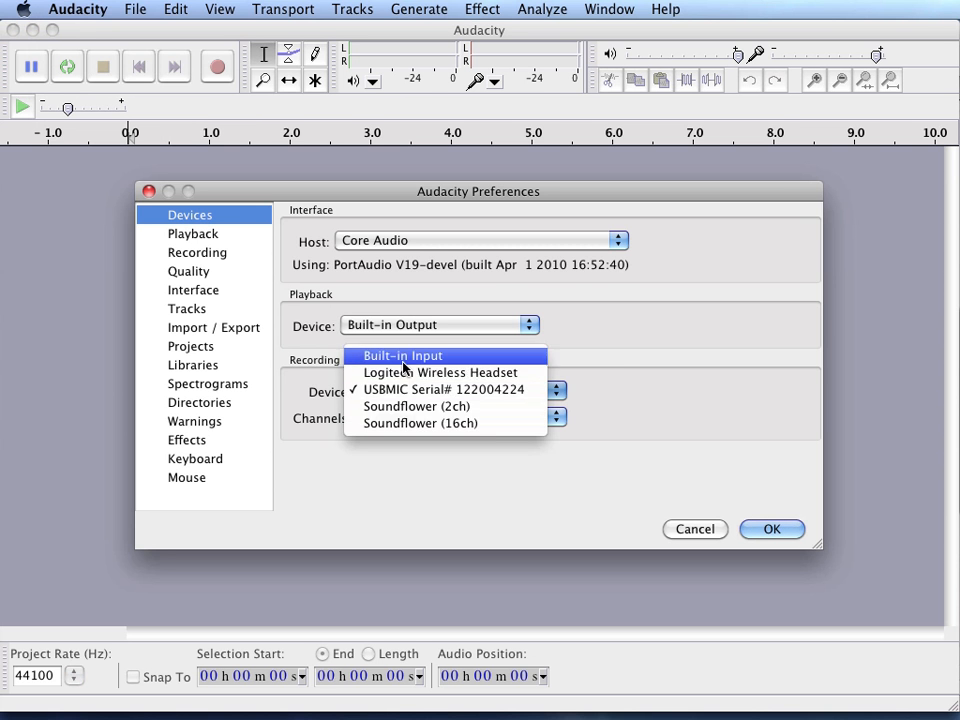
left_click(407, 356)
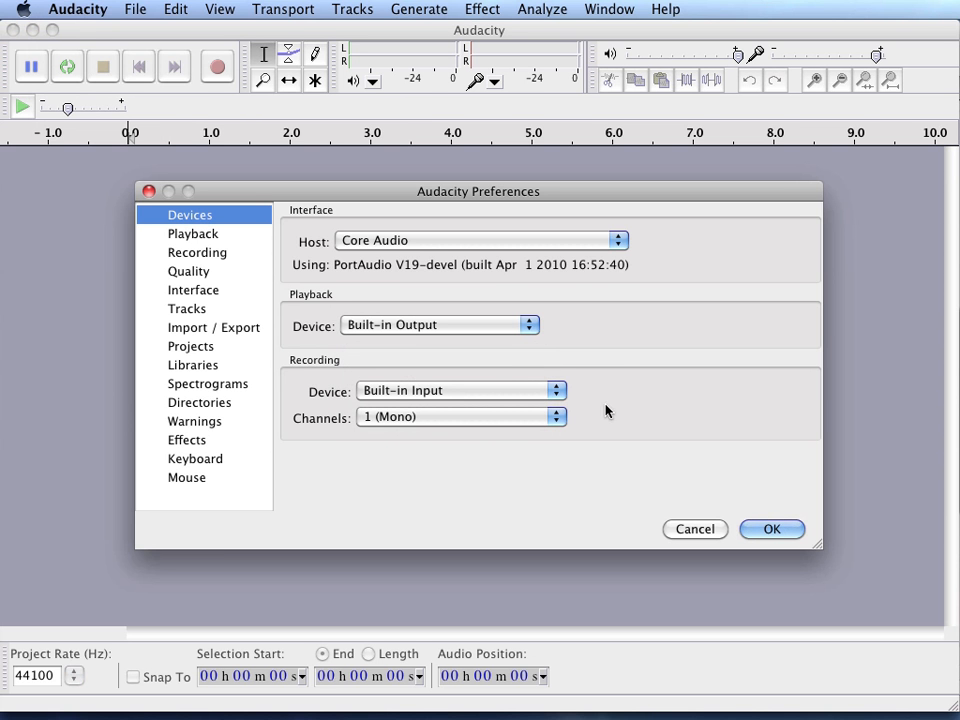
left_click(536, 416)
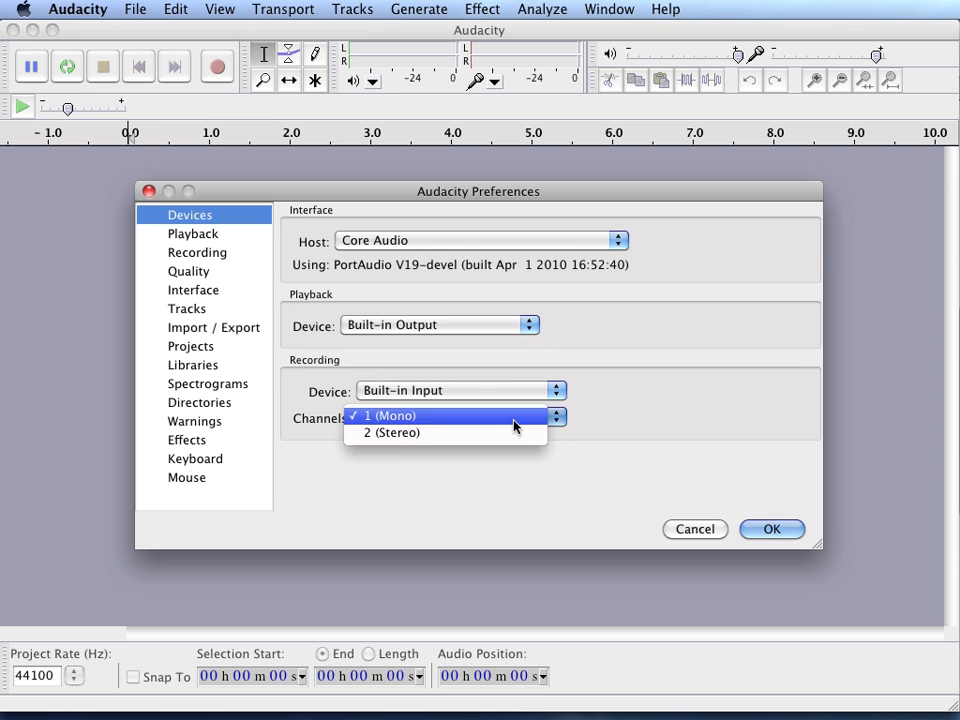
left_click(514, 432)
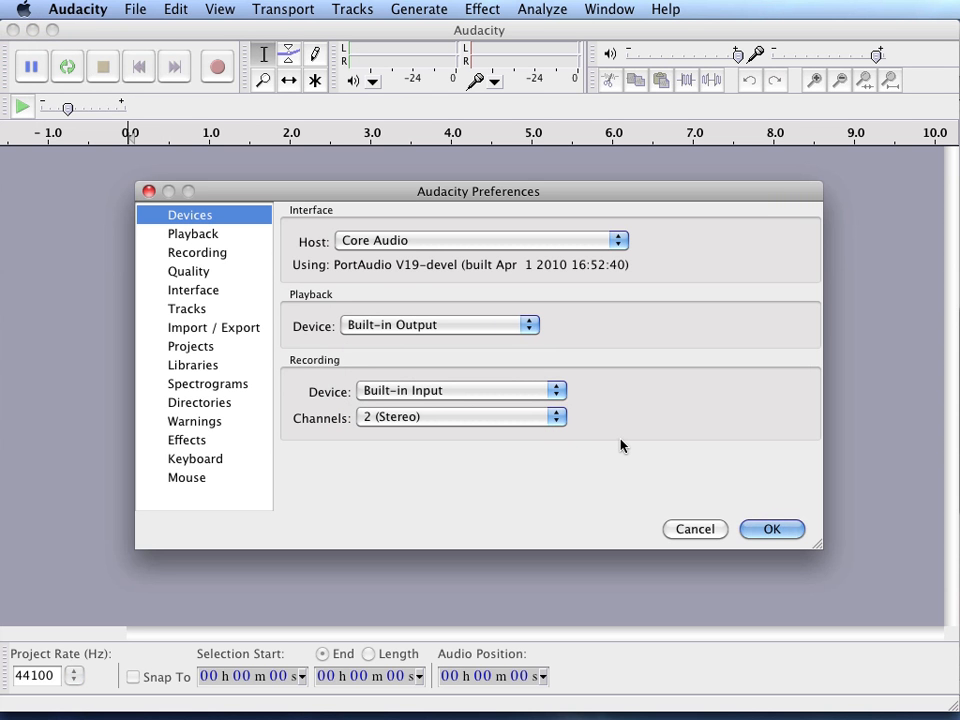
Step: Set the recording device to the USBMIC microphone with 1 (Mono) channel
left_click(511, 398)
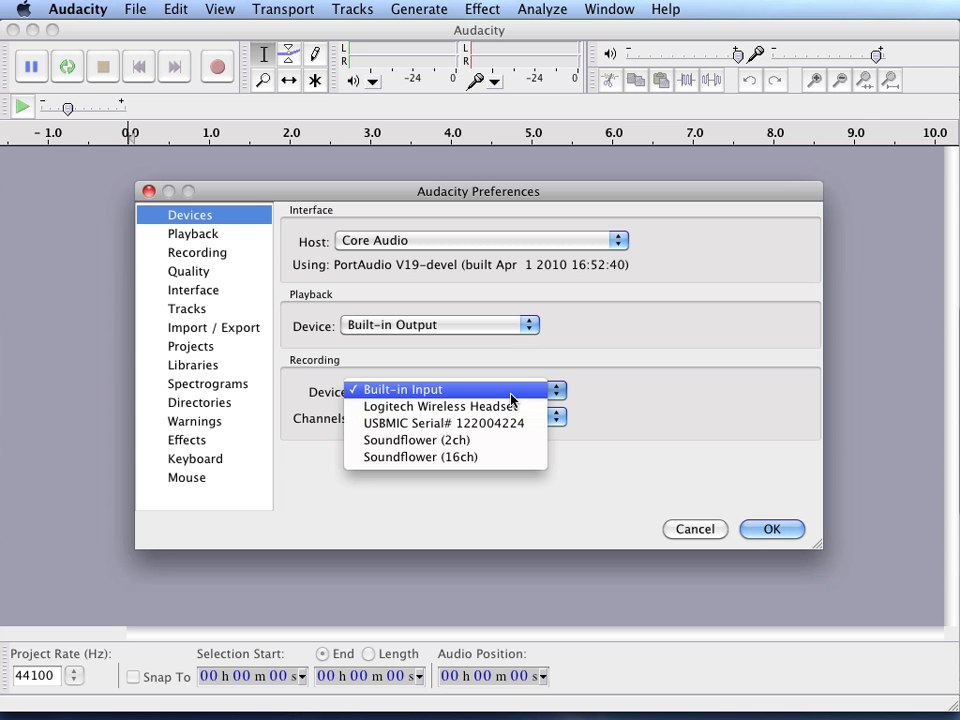
left_click(433, 428)
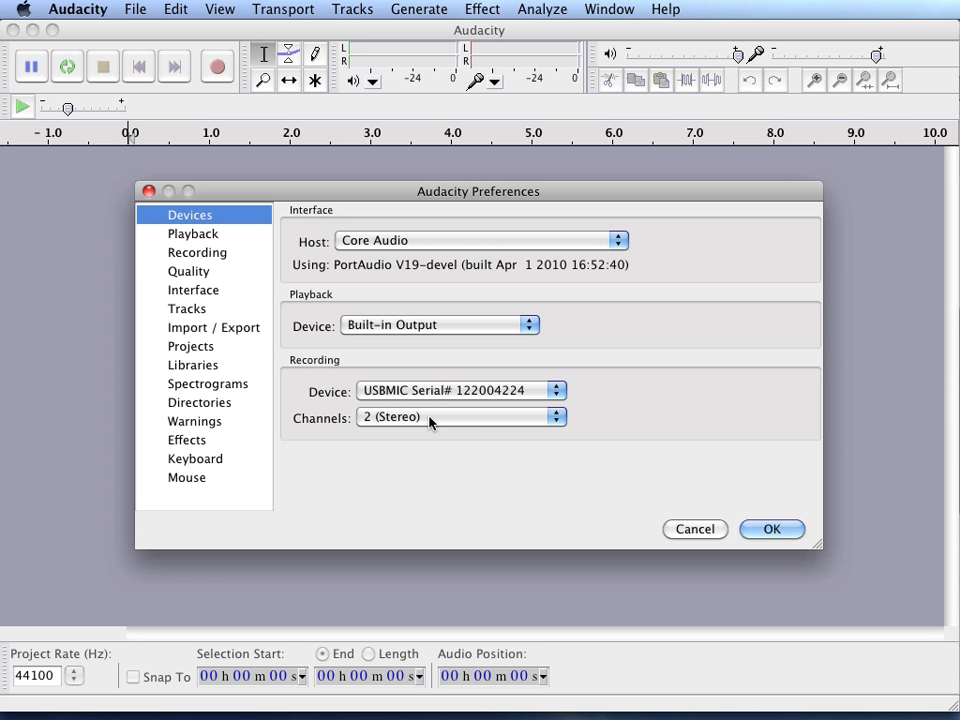
left_click(430, 420)
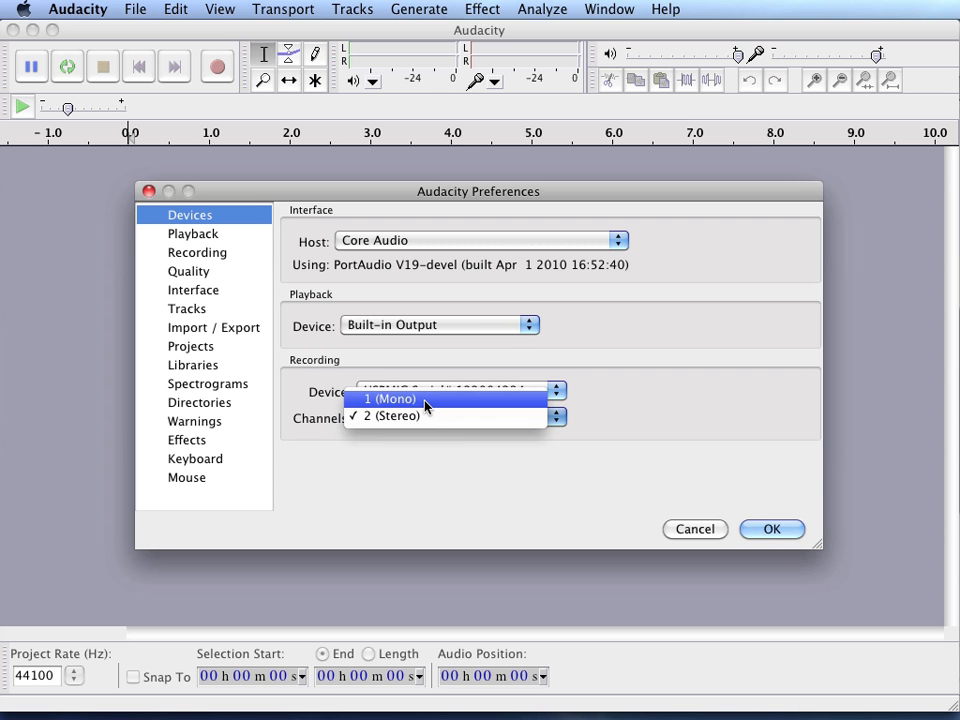
left_click(425, 400)
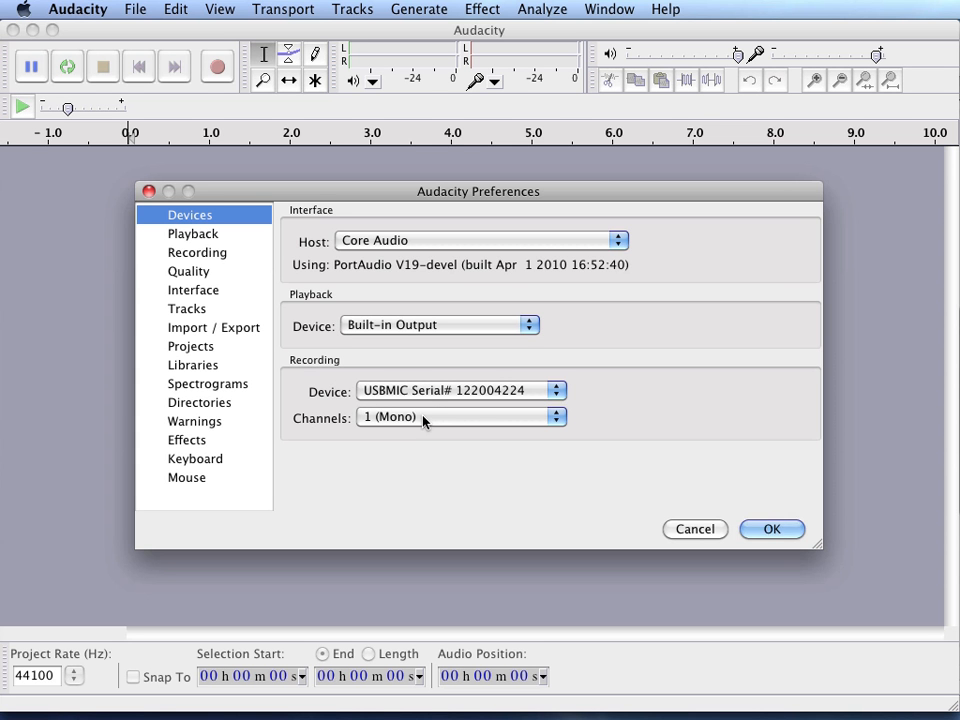
Step: Set both the playback device and the recording device to Logitech Wireless Headset
left_click(450, 325)
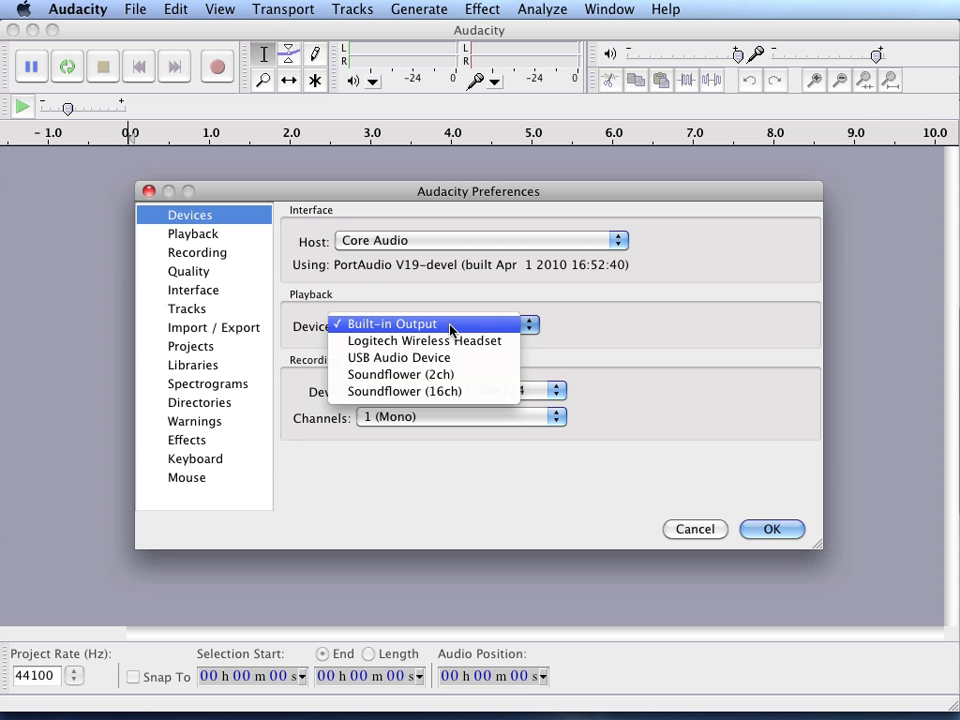
left_click(450, 340)
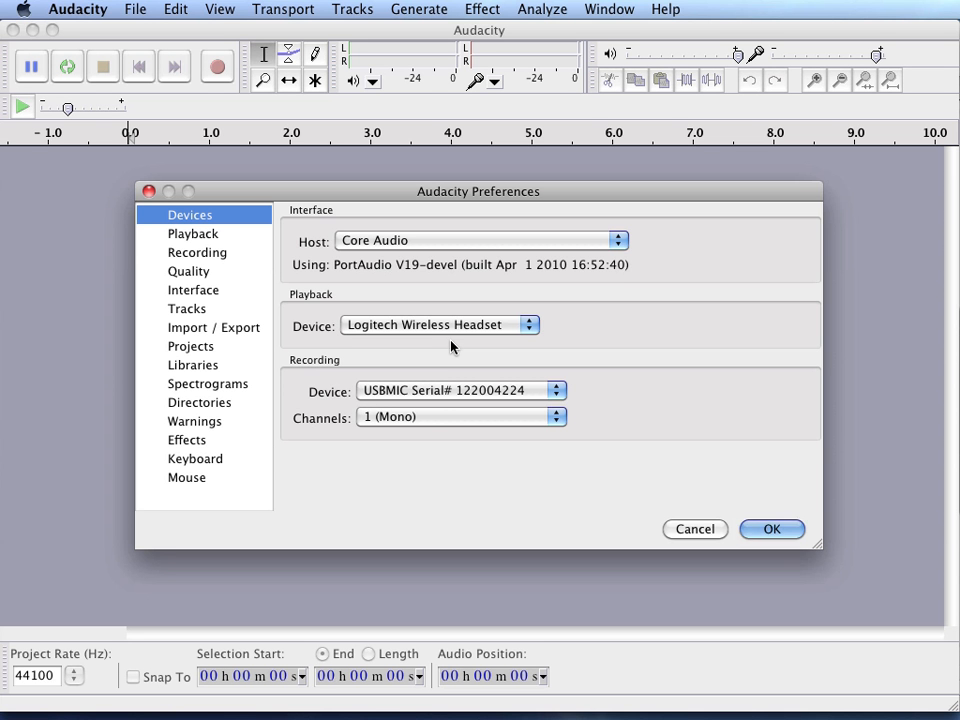
left_click(450, 393)
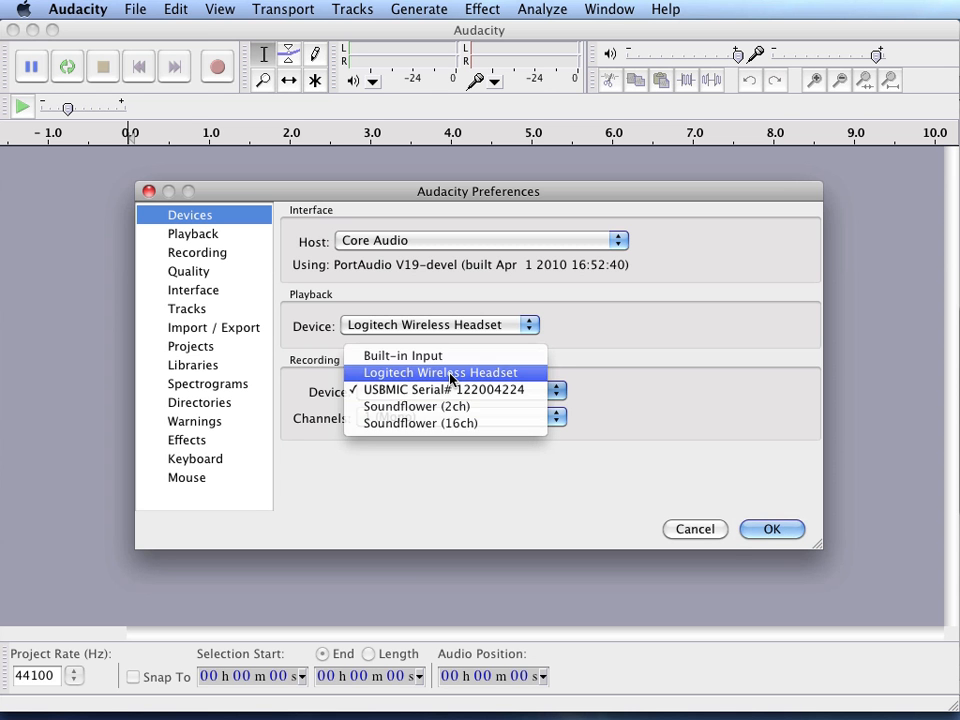
left_click(420, 370)
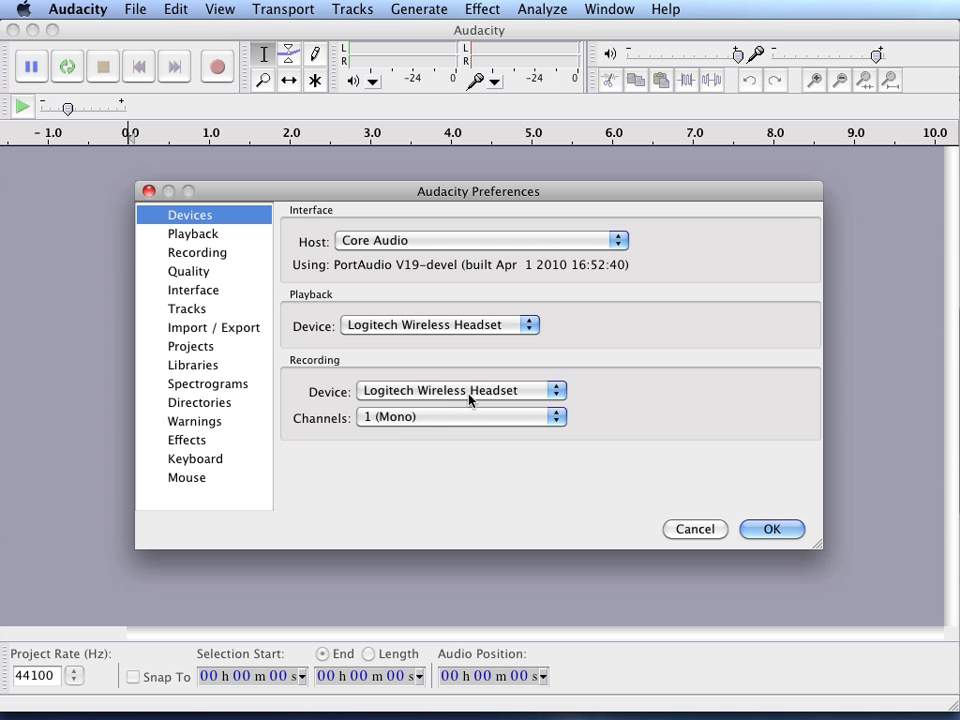
Step: Switch the recording device back to the USBMIC microphone
left_click(469, 392)
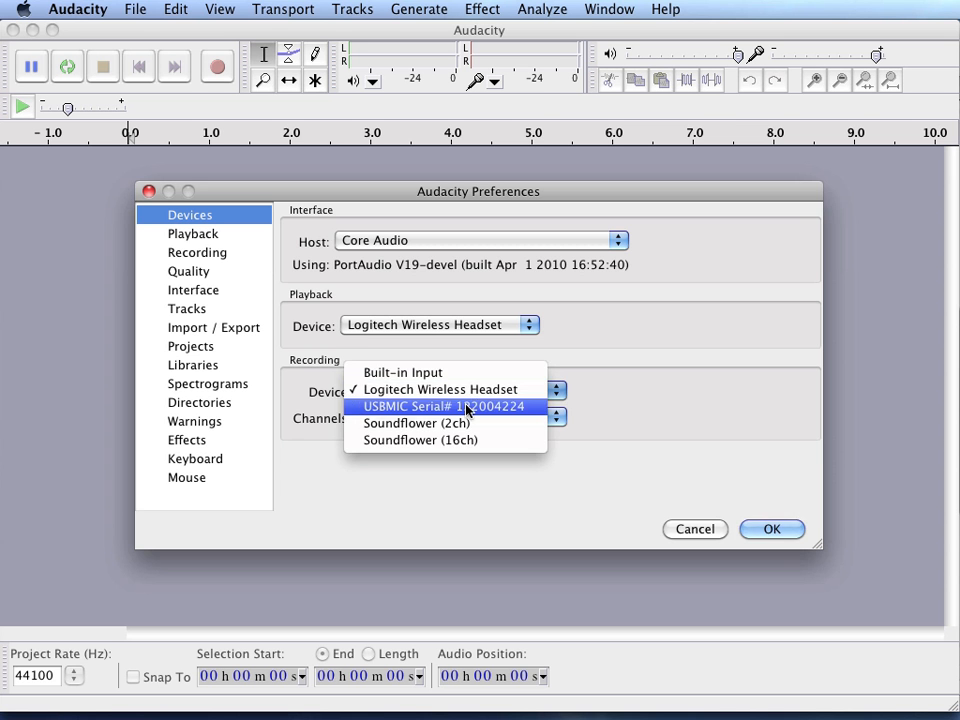
left_click(466, 406)
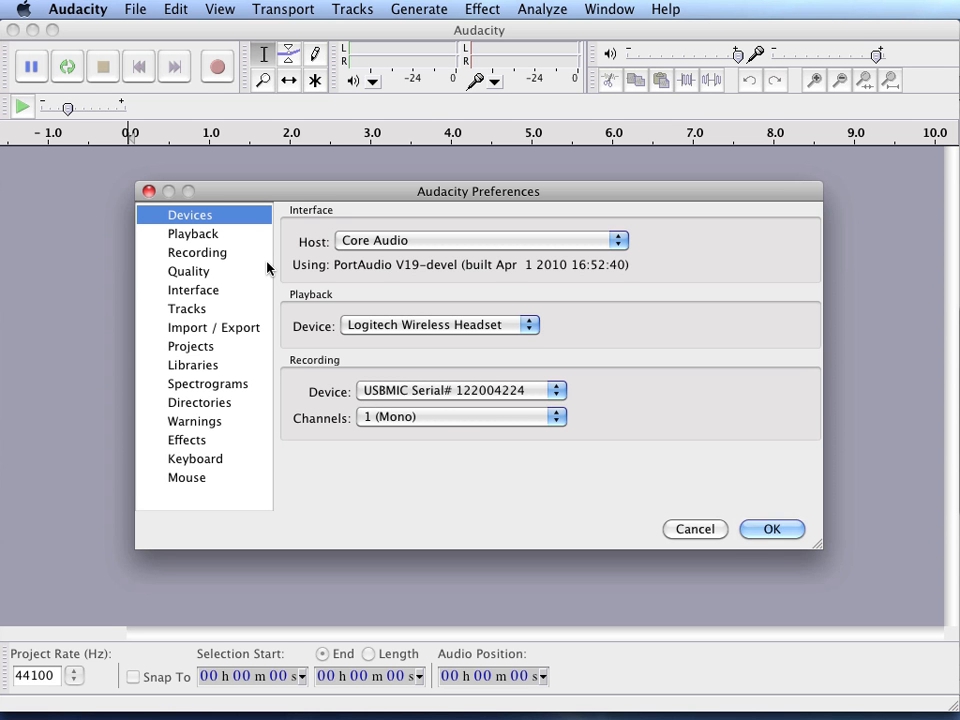
Step: Review the preference pages from Playback through Libraries, recheck the Devices page, and return to the Libraries page
left_click(204, 241)
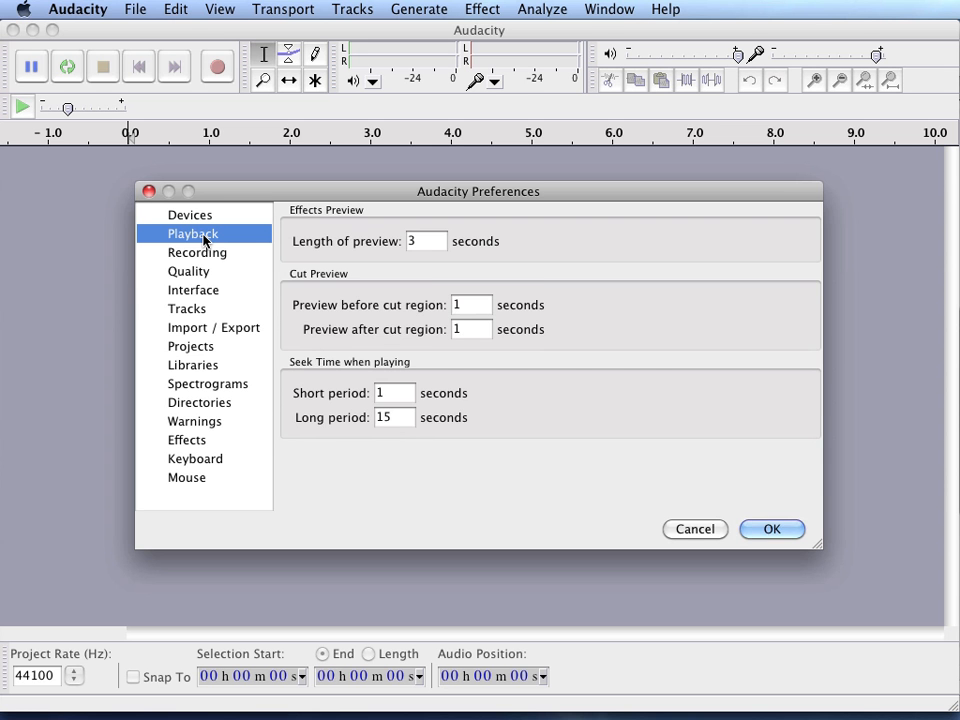
left_click(204, 255)
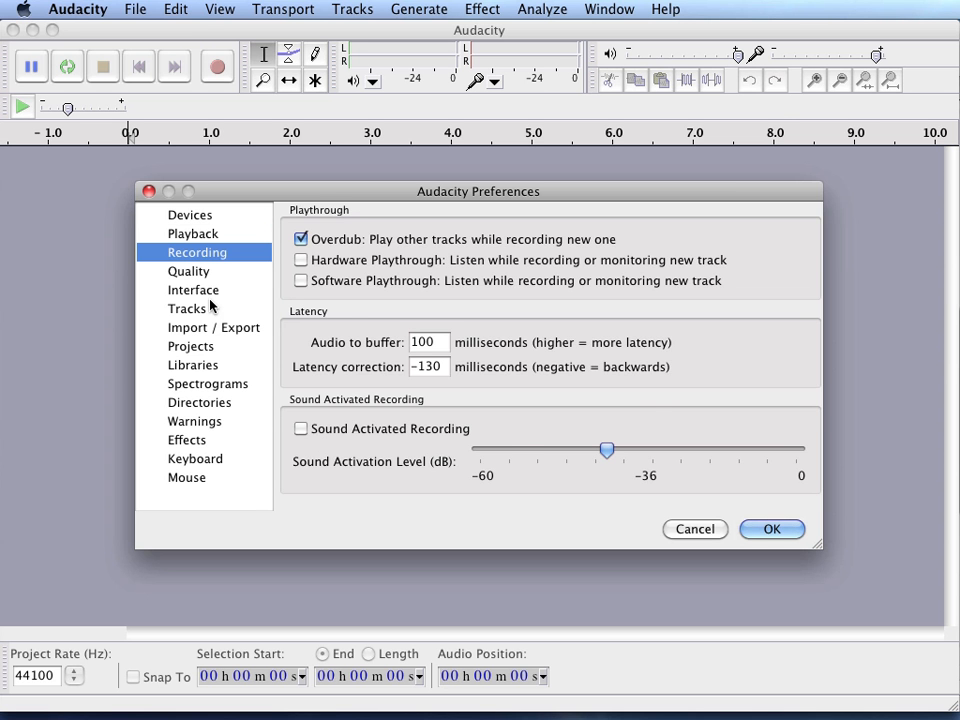
left_click(190, 272)
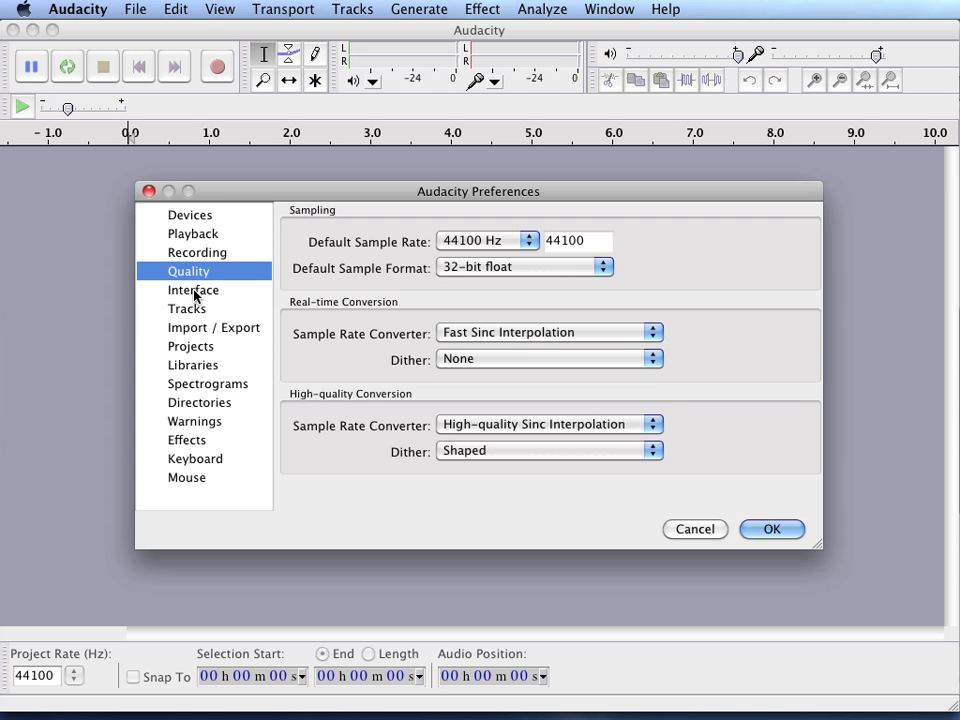
left_click(195, 290)
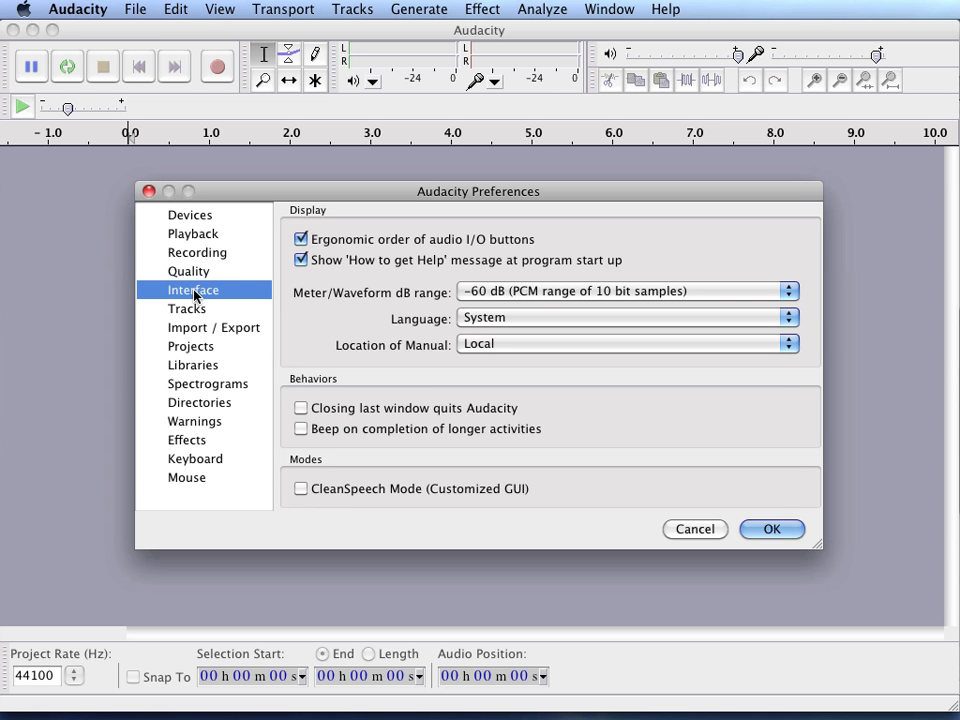
left_click(191, 311)
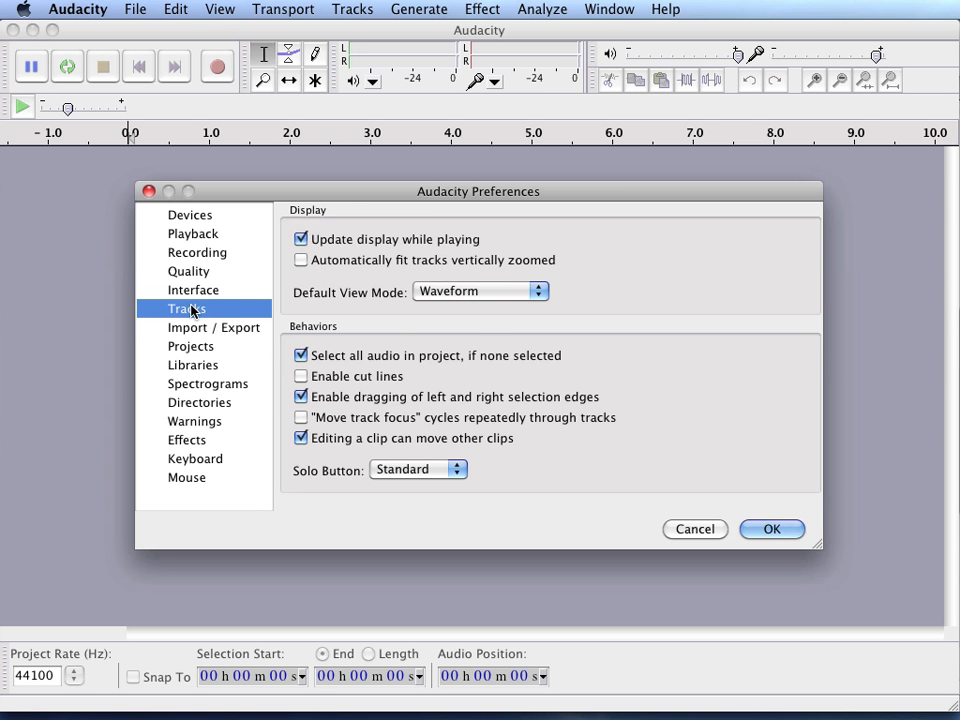
left_click(190, 332)
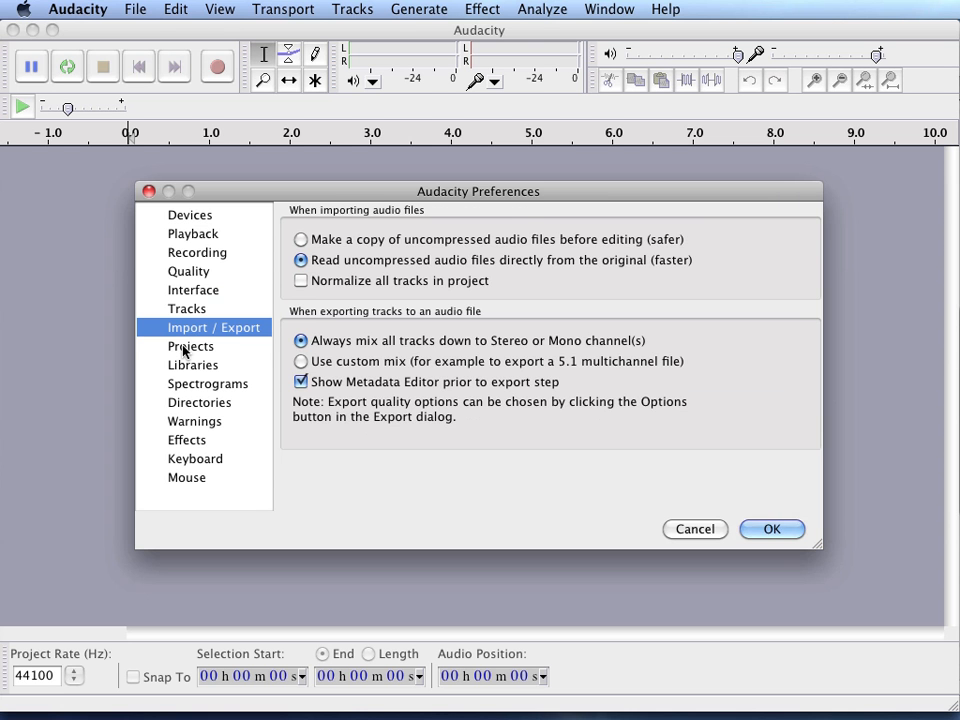
left_click(183, 347)
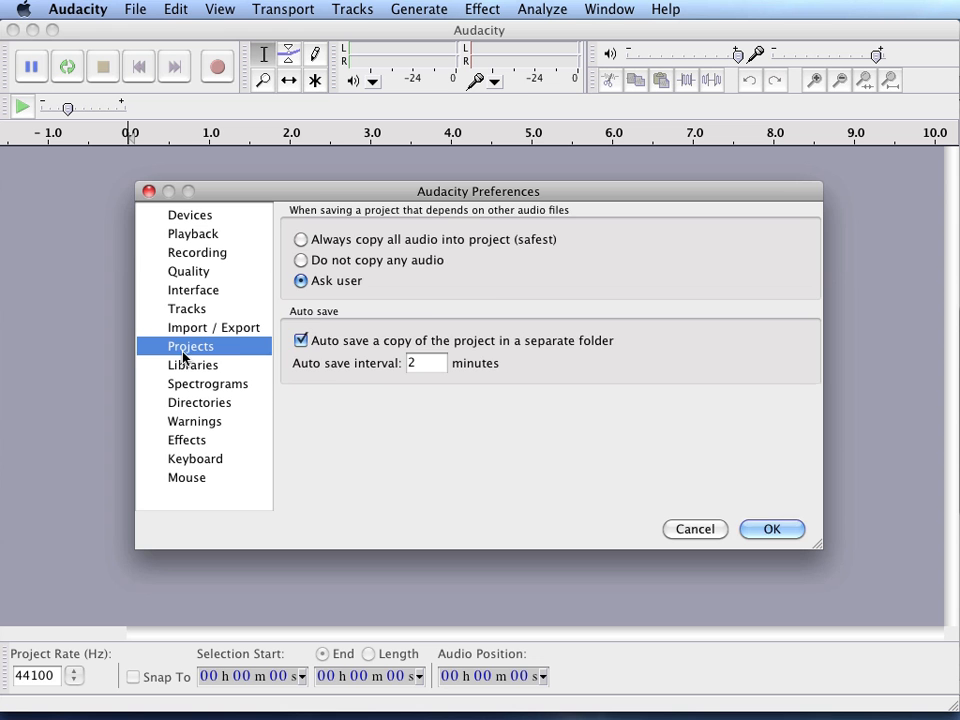
left_click(182, 367)
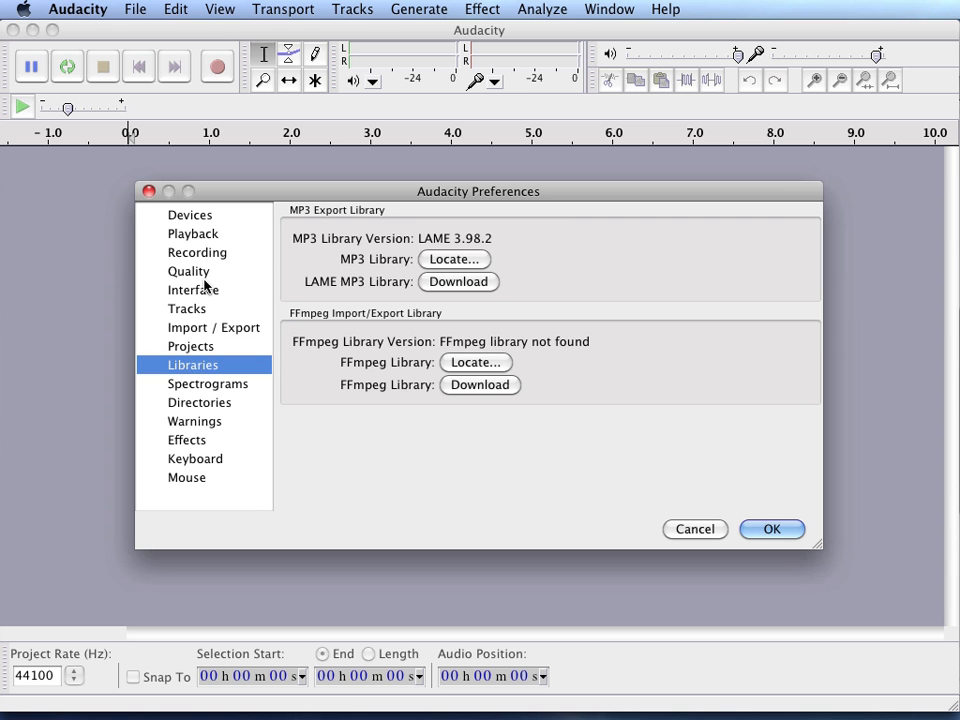
left_click(197, 216)
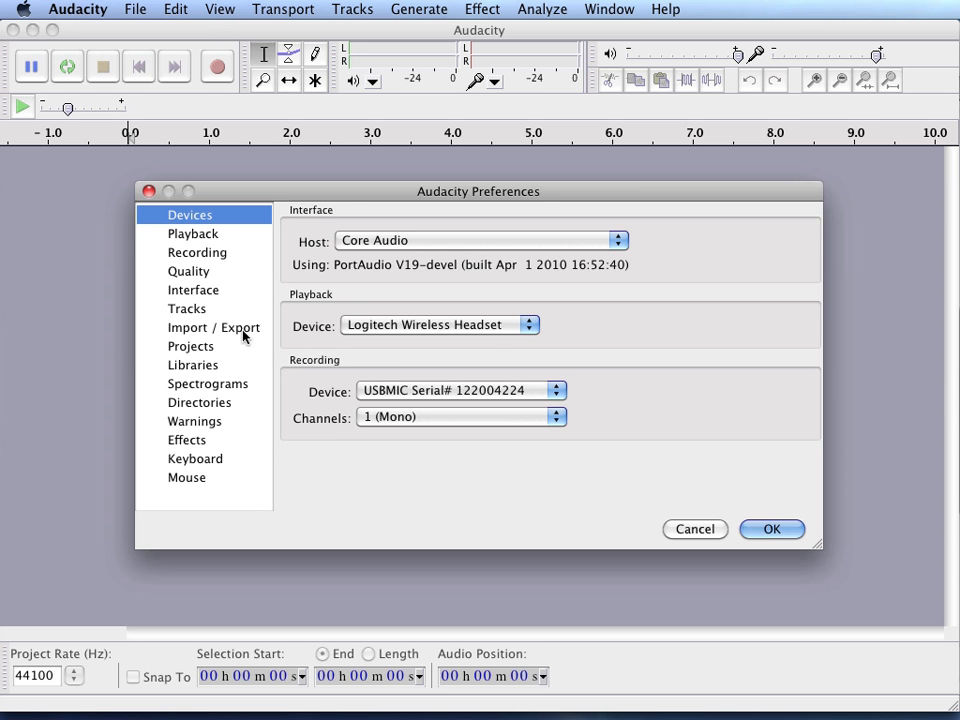
left_click(203, 366)
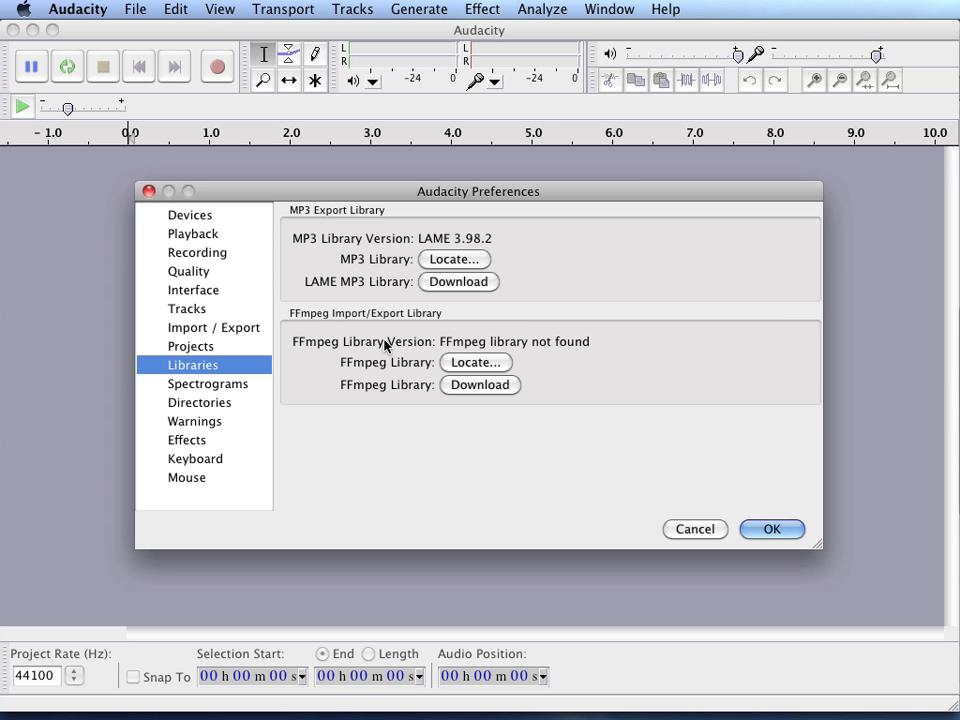
Step: Open the LAME MP3 library download instructions from the Libraries preferences and read the Windows and Mac OS X sections in Firefox
left_click(448, 284)
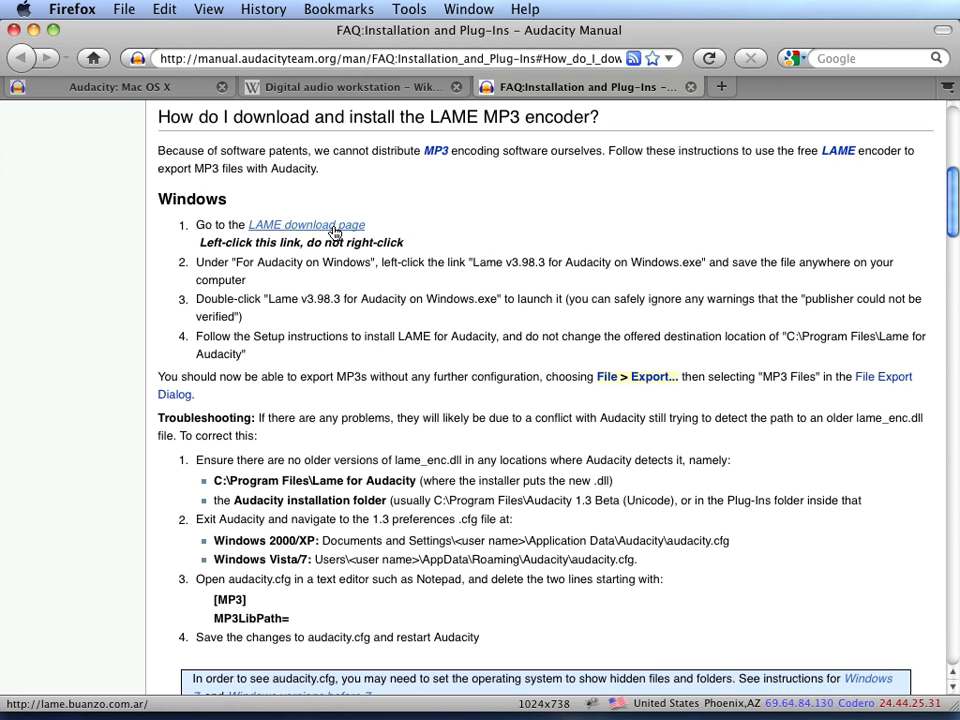
scroll(484, 243, "down", 10)
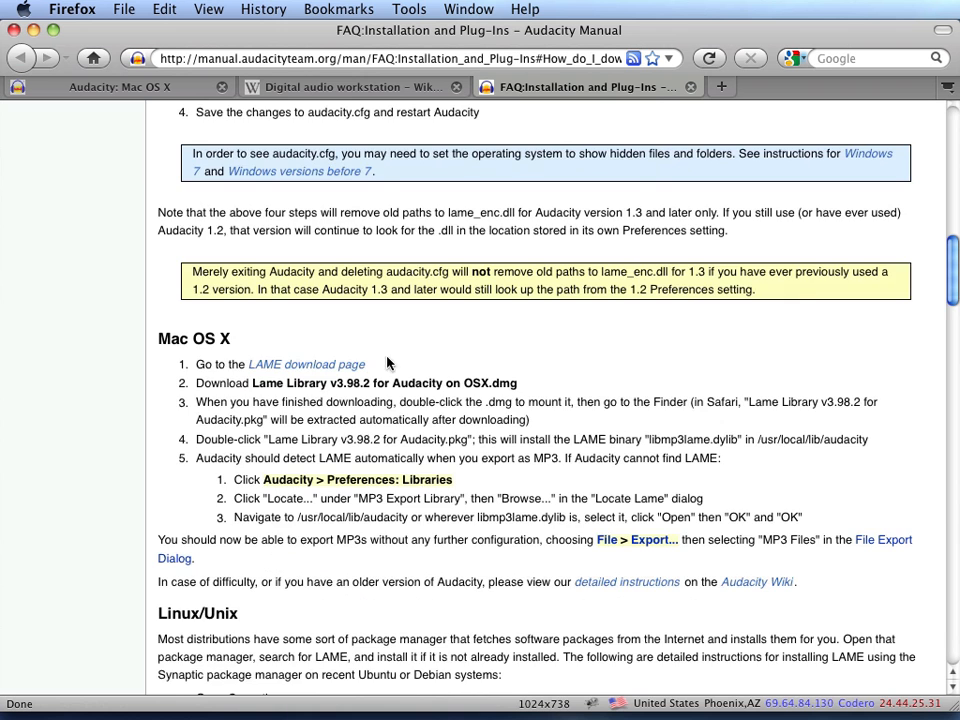
scroll(428, 352, "up", 1)
scroll(428, 352, "up", 5)
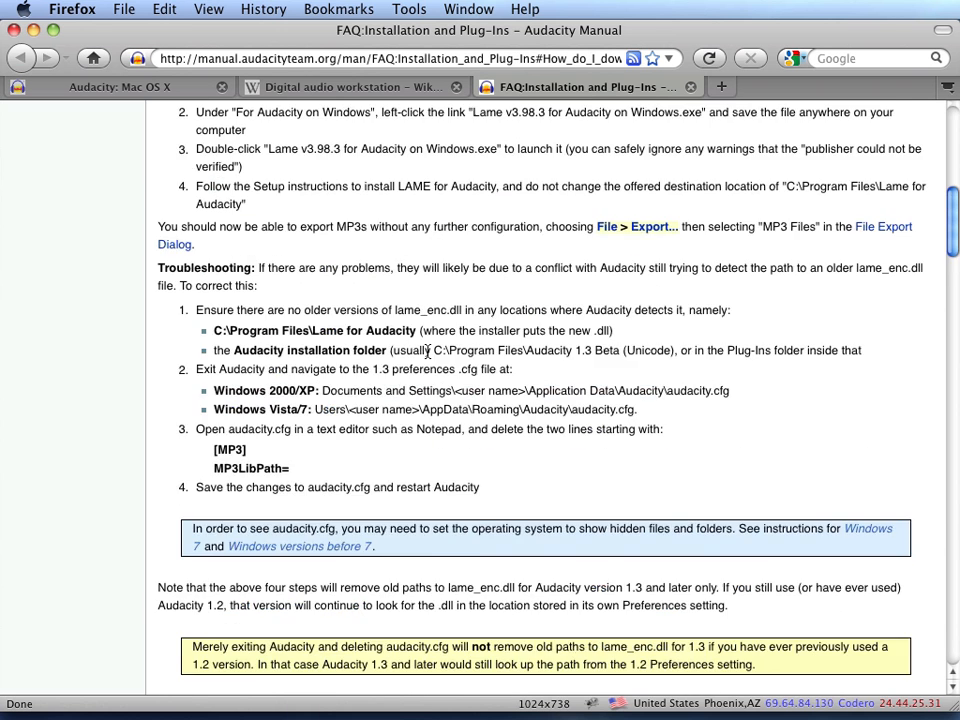
scroll(428, 355, "down", 5)
scroll(428, 354, "down", 3)
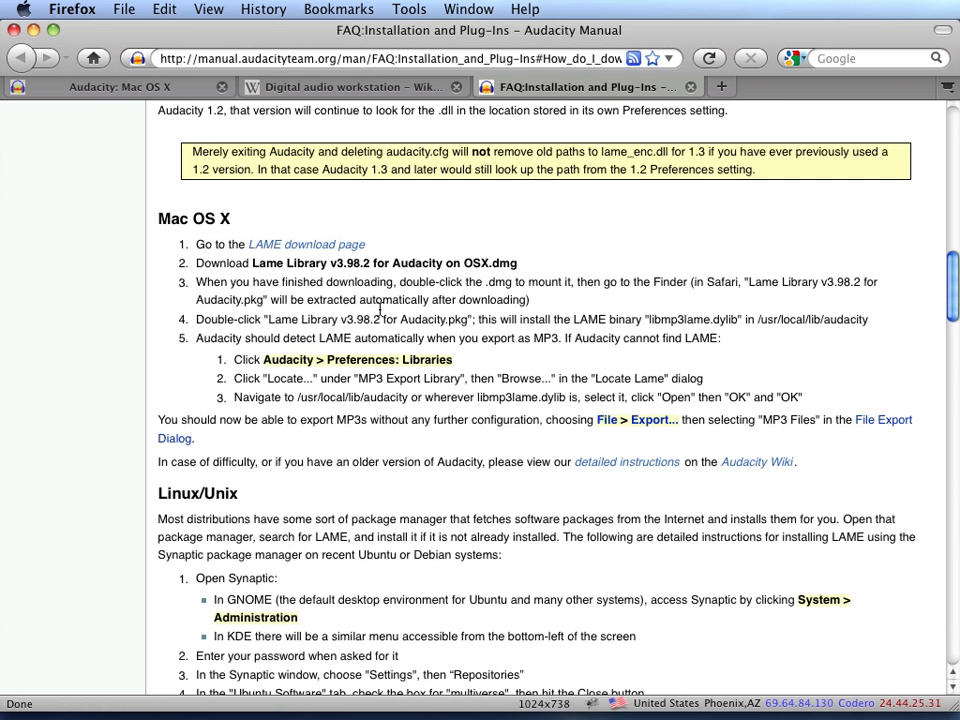
Step: Open the LAME download page from the Mac OS X instructions and examine the Windows and Mac OS X downloads
left_click(317, 250)
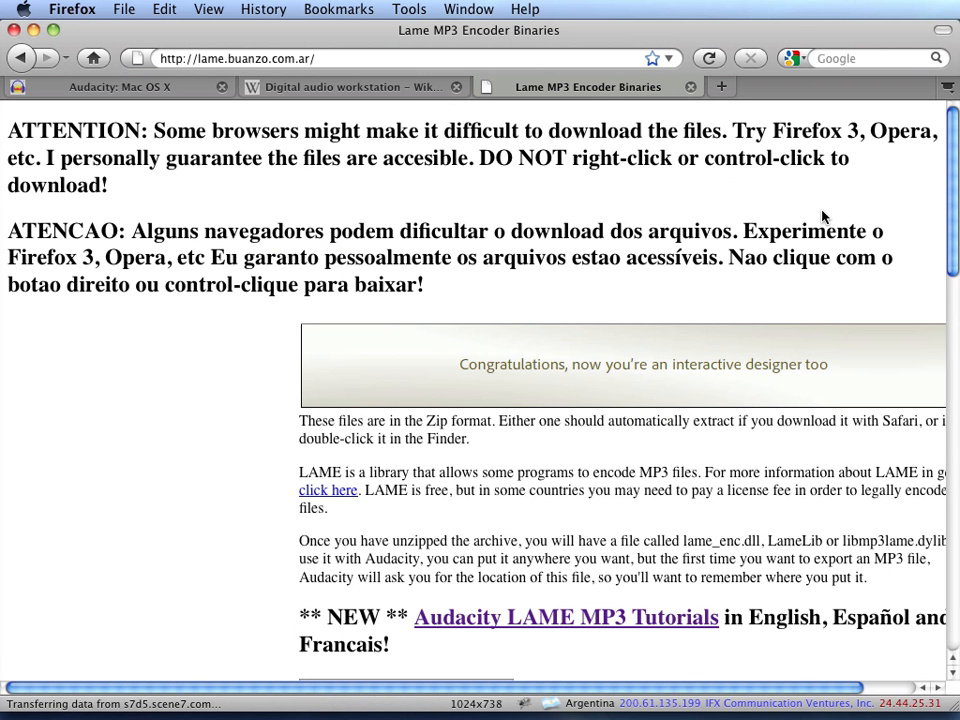
scroll(825, 214, "down", 1)
scroll(822, 214, "down", 5)
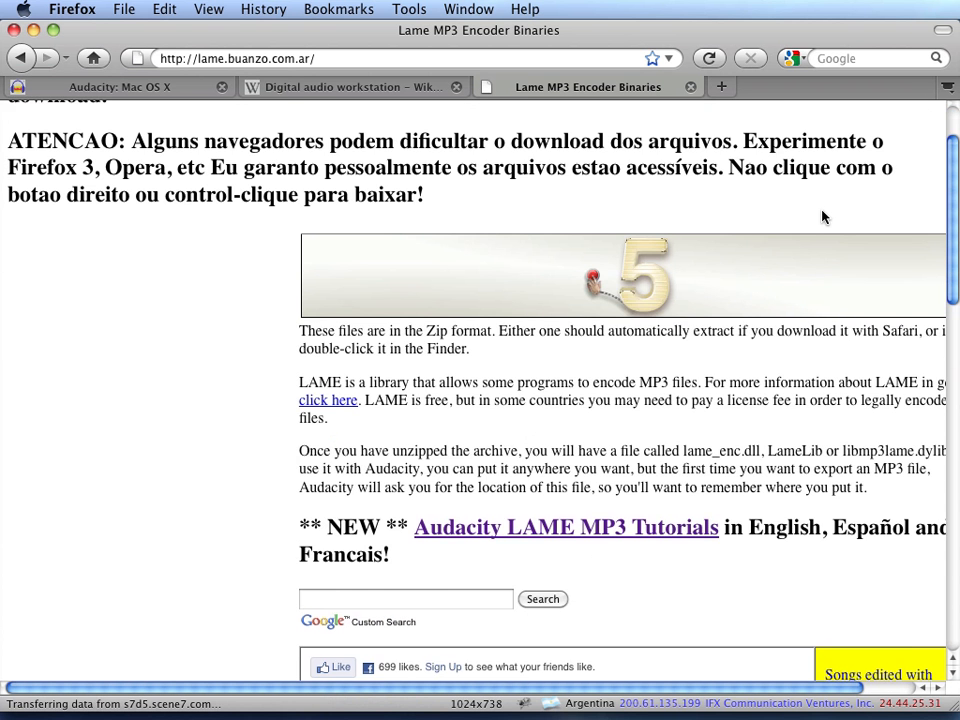
scroll(822, 214, "down", 8)
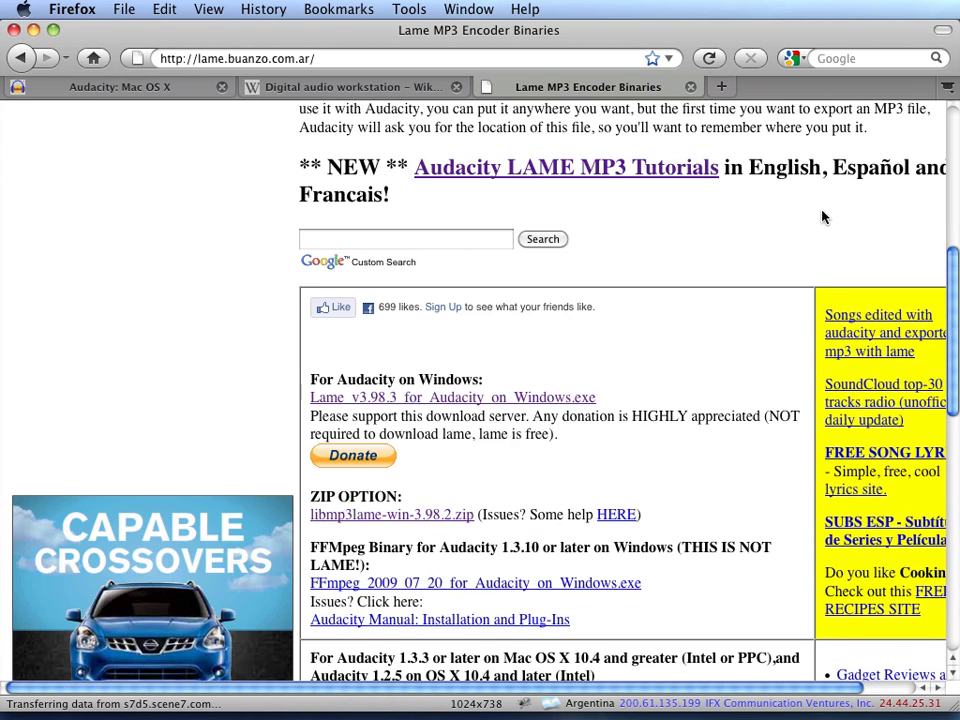
scroll(822, 214, "down", 2)
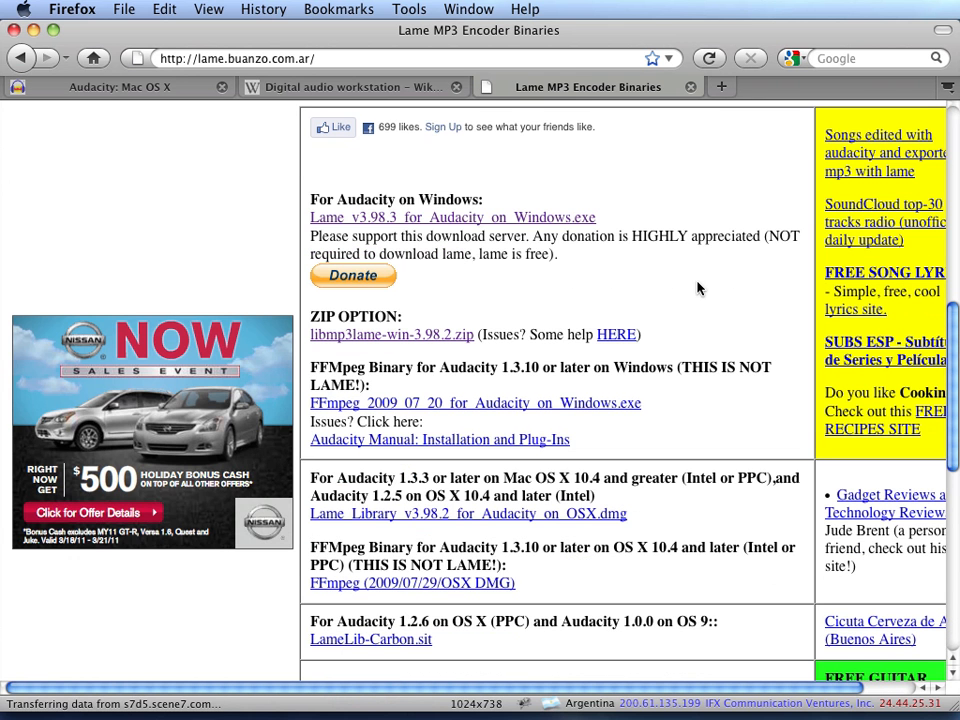
scroll(698, 288, "down", 1)
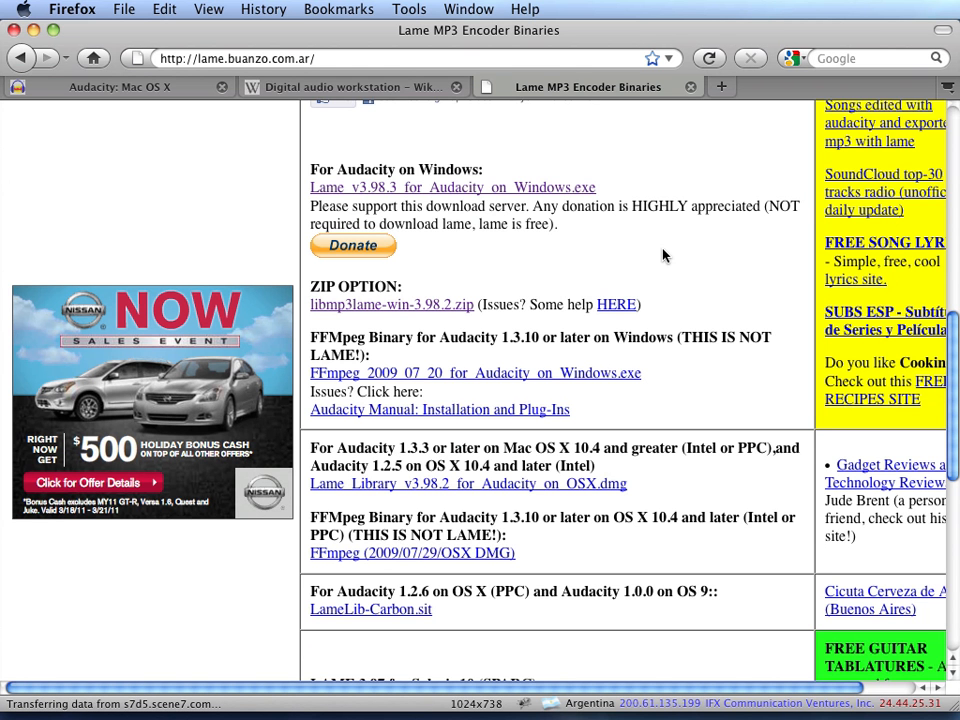
scroll(662, 255, "down", 5)
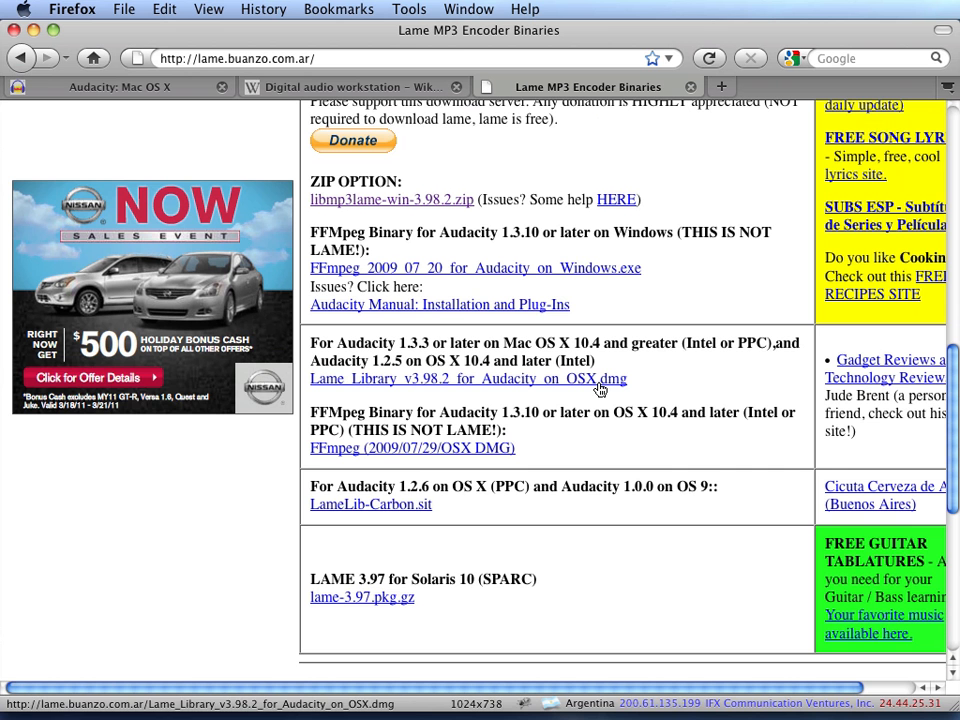
Step: Bring up the link options for libmp3lame-win-3.98.2.zip and Lame_Library_v3.98.2_for_Audacity_on_OSX.dmg, dismissing each without saving
right_click(460, 208)
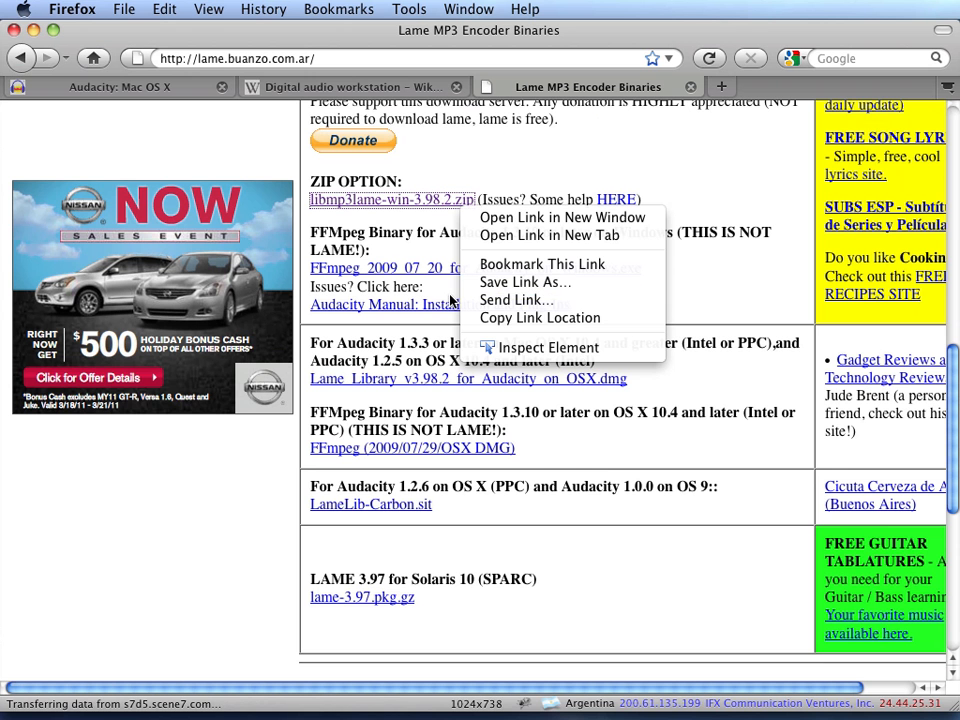
left_click(559, 403)
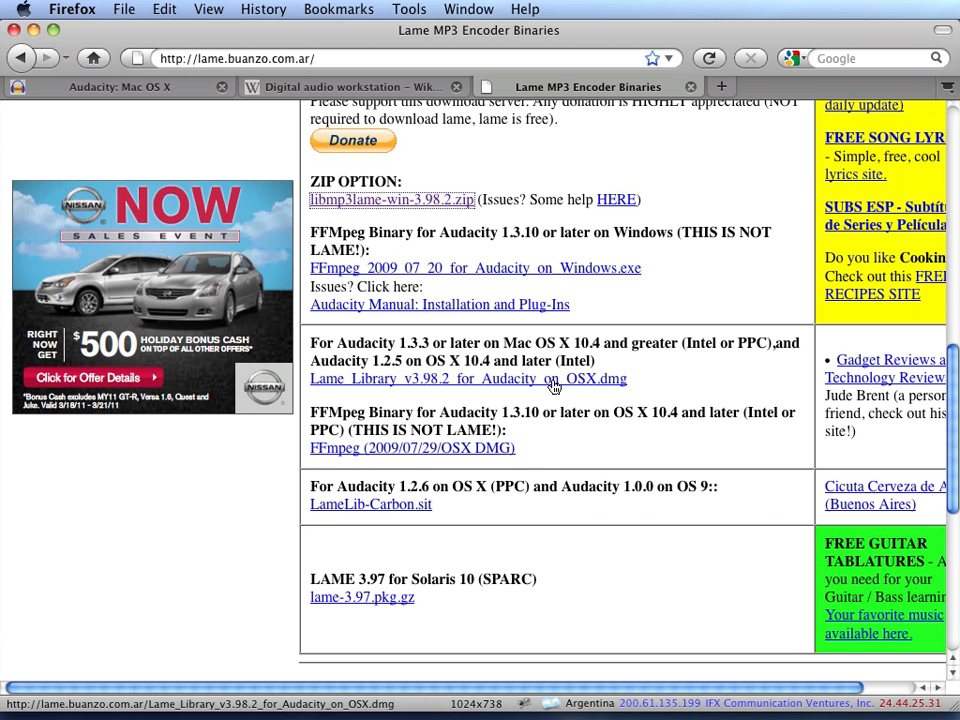
right_click(553, 387)
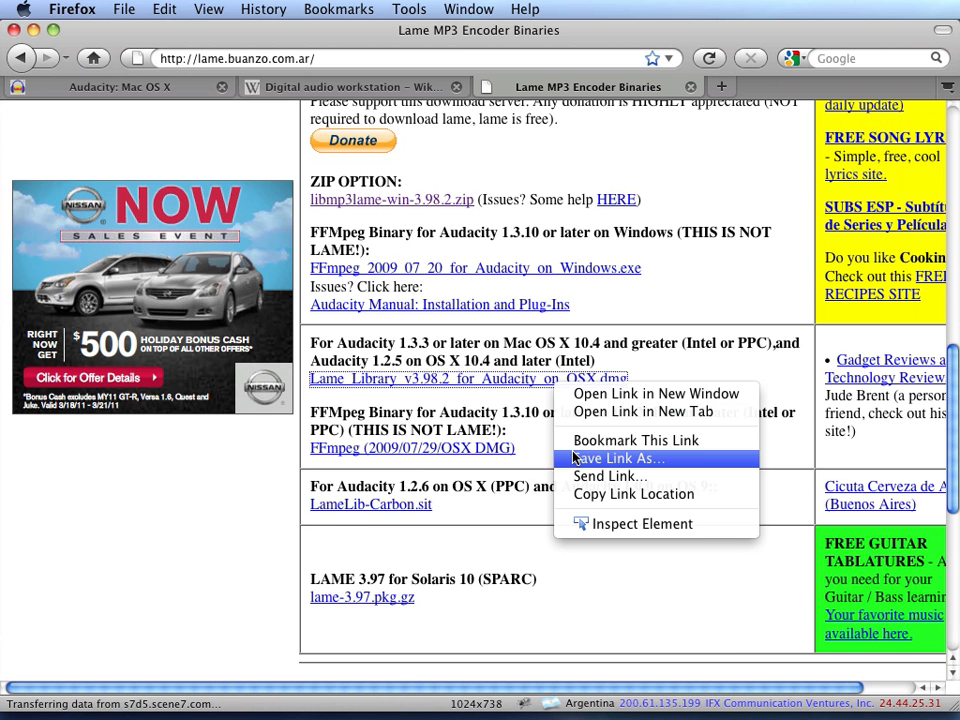
left_click(533, 432)
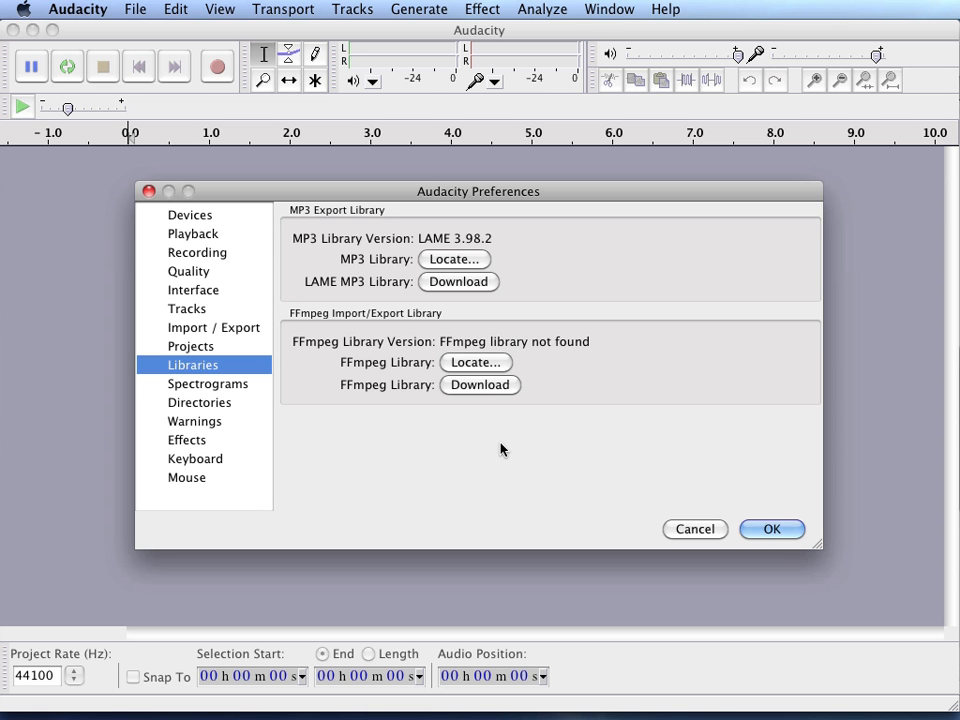
Step: Back in Audacity, open the MP3 library's Locate Lame dialog to check the location of libmp3lame.dylib, and cancel it
left_click(462, 262)
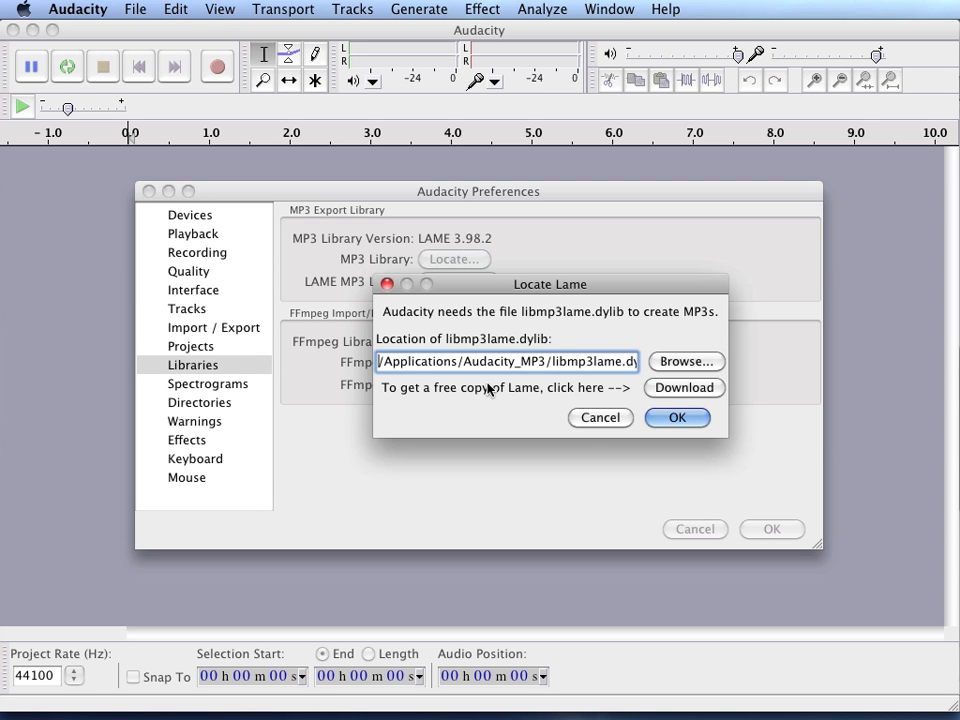
left_click(580, 420)
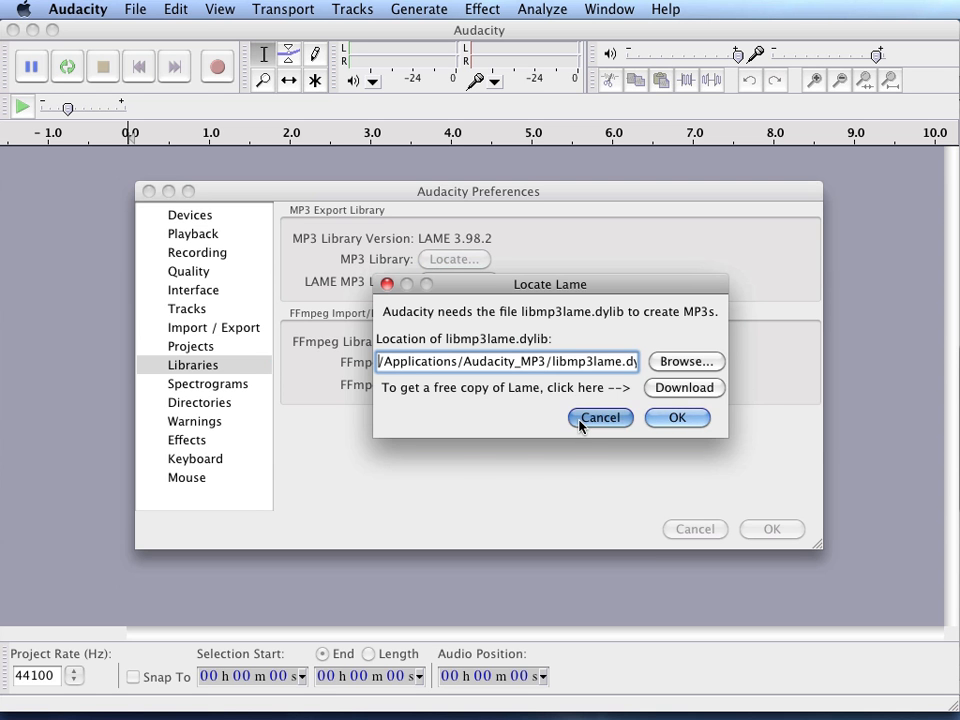